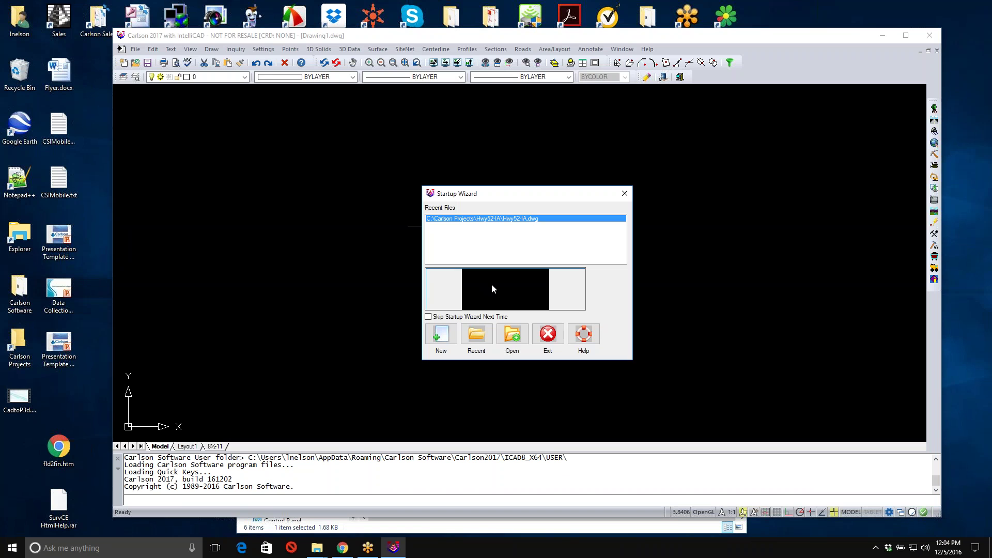
Open the recent drawing Hwy52-IA.dwg and isolate the layers of the CL points, using entities near the road's south end
{"action": "left_click", "coordinate": [476, 335]}
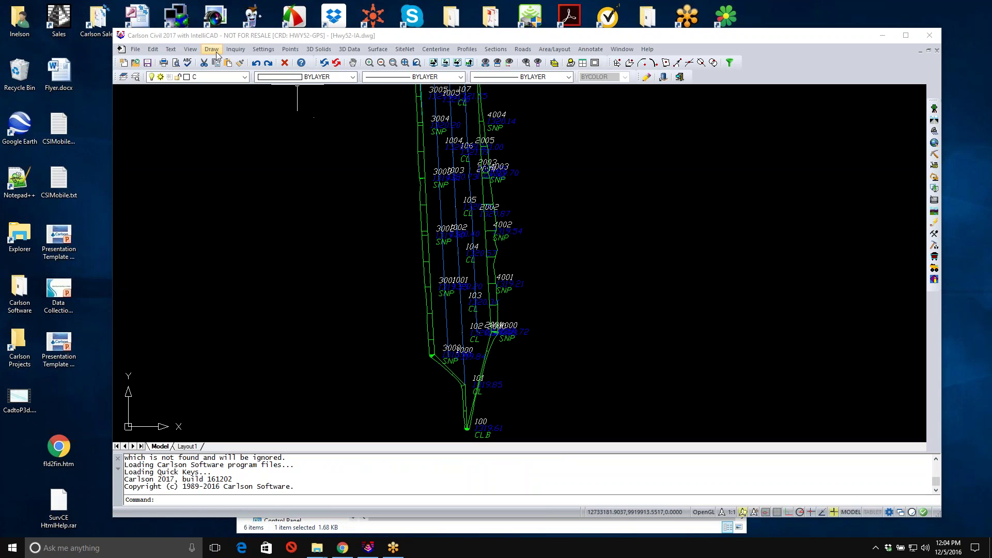
{"action": "left_click", "coordinate": [190, 50]}
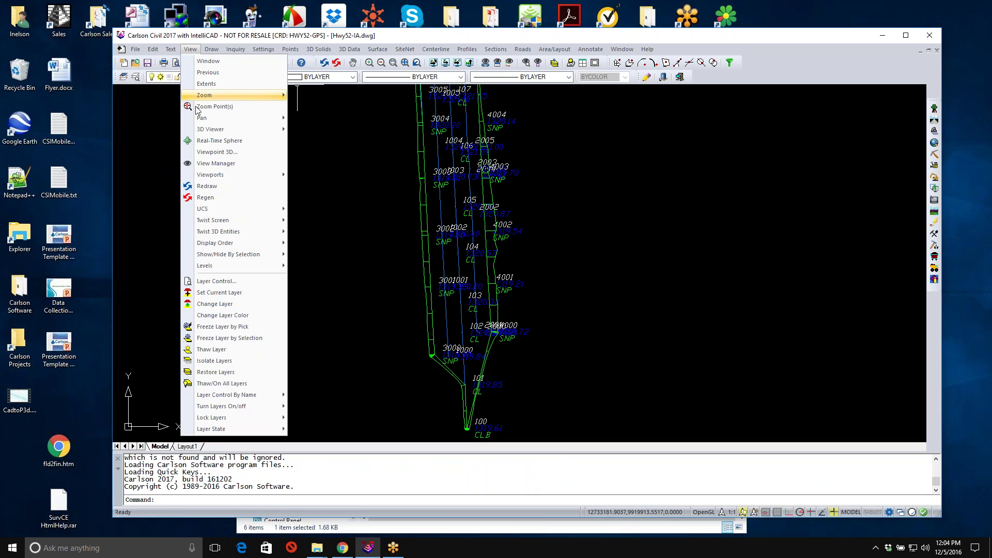
{"action": "left_click", "coordinate": [214, 360]}
{"action": "scroll", "coordinate": [437, 321], "scroll_direction": "up", "scroll_amount": 1}
{"action": "scroll", "coordinate": [458, 325], "scroll_direction": "up", "scroll_amount": 3}
{"action": "scroll", "coordinate": [553, 338], "scroll_direction": "up", "scroll_amount": 1}
{"action": "left_click", "coordinate": [620, 311]}
{"action": "left_click", "coordinate": [571, 177]}
{"action": "key", "text": "Return"}
{"action": "scroll", "coordinate": [572, 178], "scroll_direction": "down", "scroll_amount": 8}
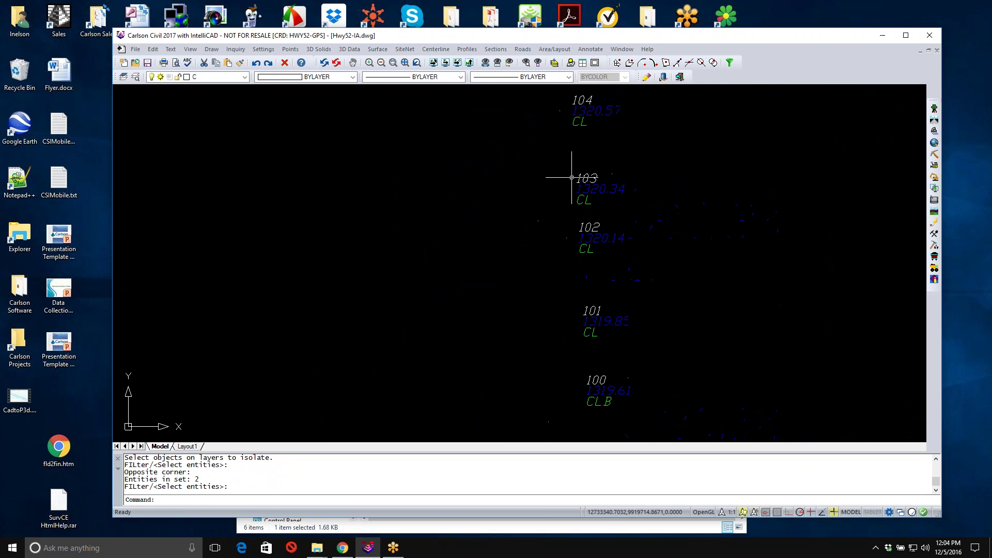
Fit the isolated centerline points in the view and switch to the Carlson Survey menu set
{"action": "mouse_move", "coordinate": [590, 238]}
{"action": "middle_mouse_down"}
{"action": "mouse_move", "coordinate": [553, 238]}
{"action": "mouse_move", "coordinate": [457, 294]}
{"action": "middle_mouse_up"}
{"action": "type", "text": "z"}
{"action": "key", "text": "Return"}
{"action": "type", "text": "e"}
{"action": "key", "text": "Return"}
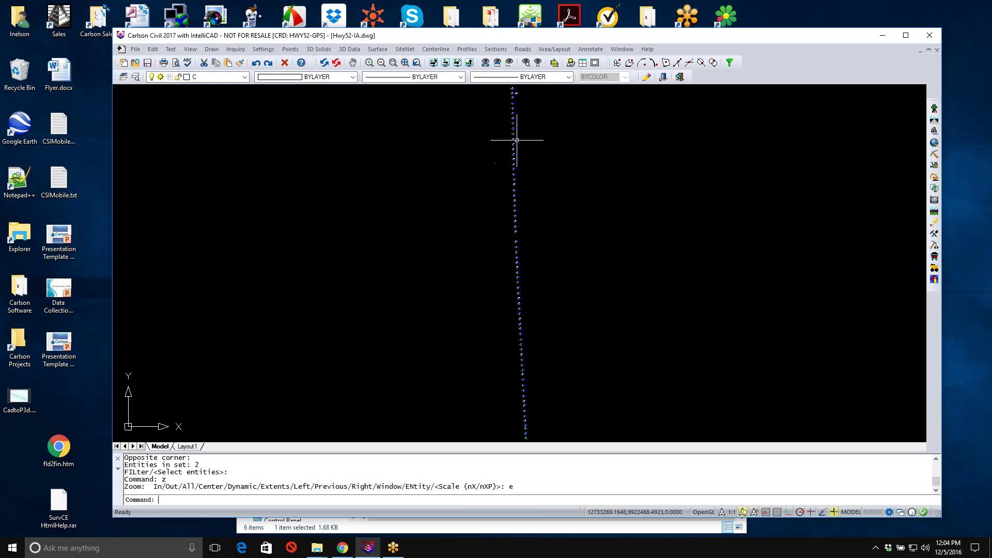
{"action": "left_click", "coordinate": [265, 50]}
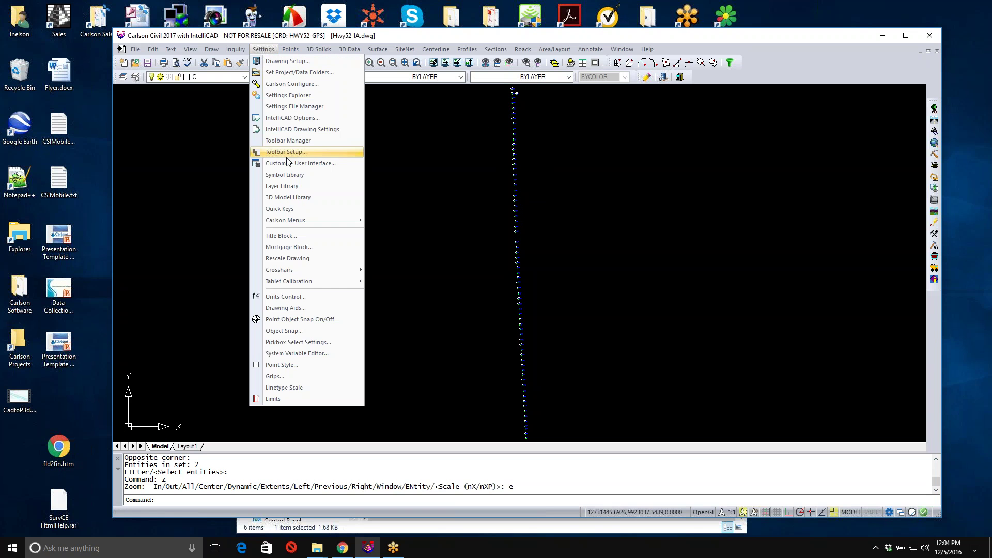
{"action": "mouse_move", "coordinate": [296, 223]}
{"action": "left_click", "coordinate": [411, 219]}
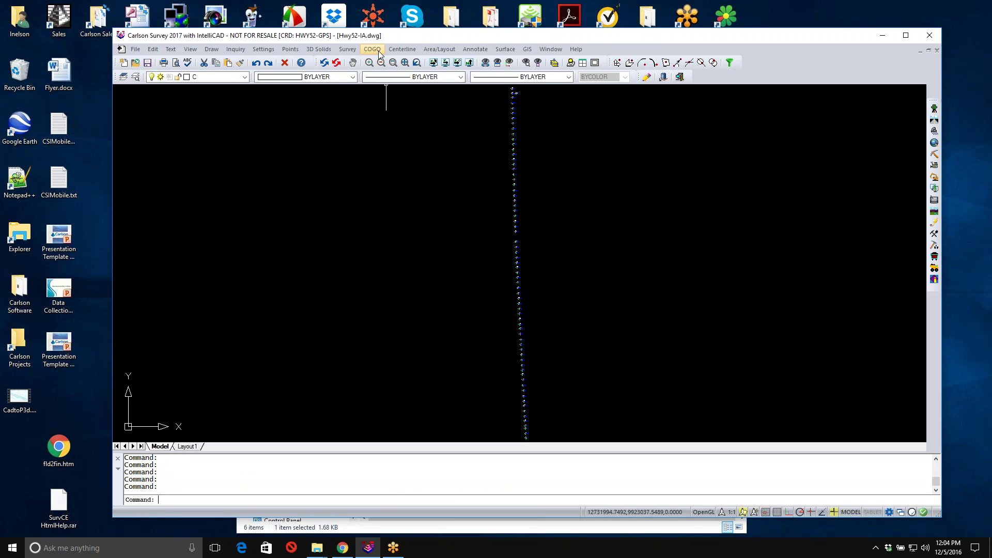
Start Best Fit Centerline with points as the input data, picked on screen, and select all visible entities
{"action": "left_click", "coordinate": [377, 51]}
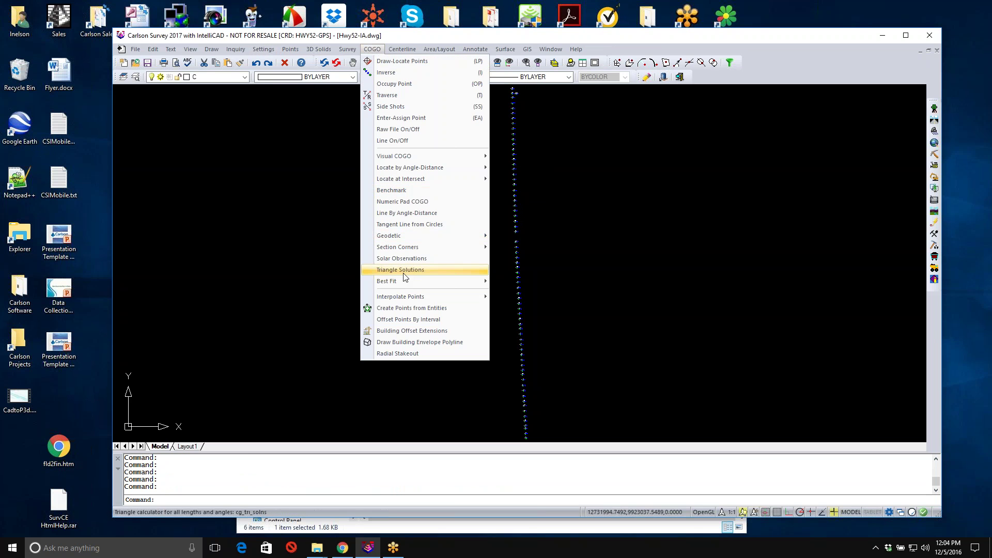
{"action": "mouse_move", "coordinate": [404, 282]}
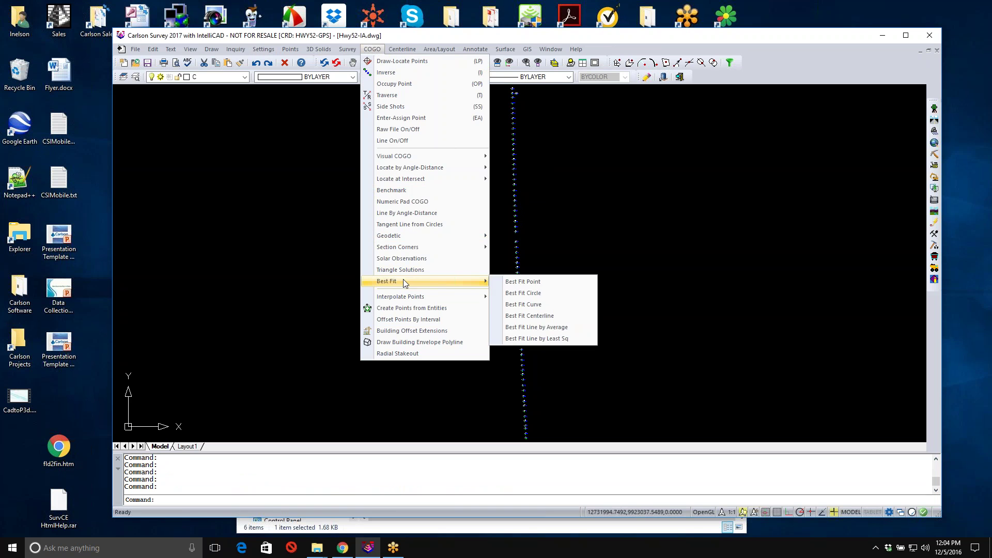
{"action": "left_click", "coordinate": [548, 316]}
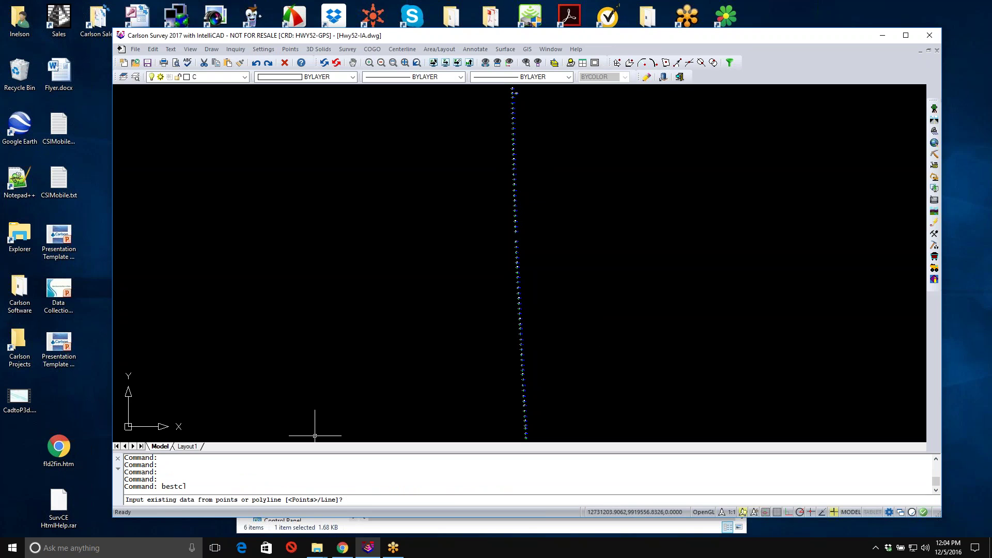
{"action": "key", "text": "Return"}
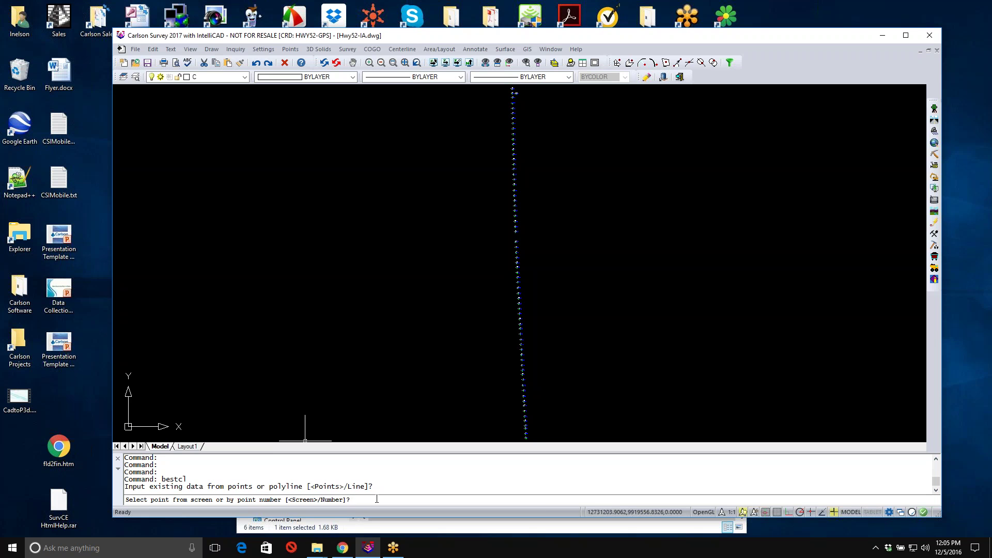
{"action": "key", "text": "Return"}
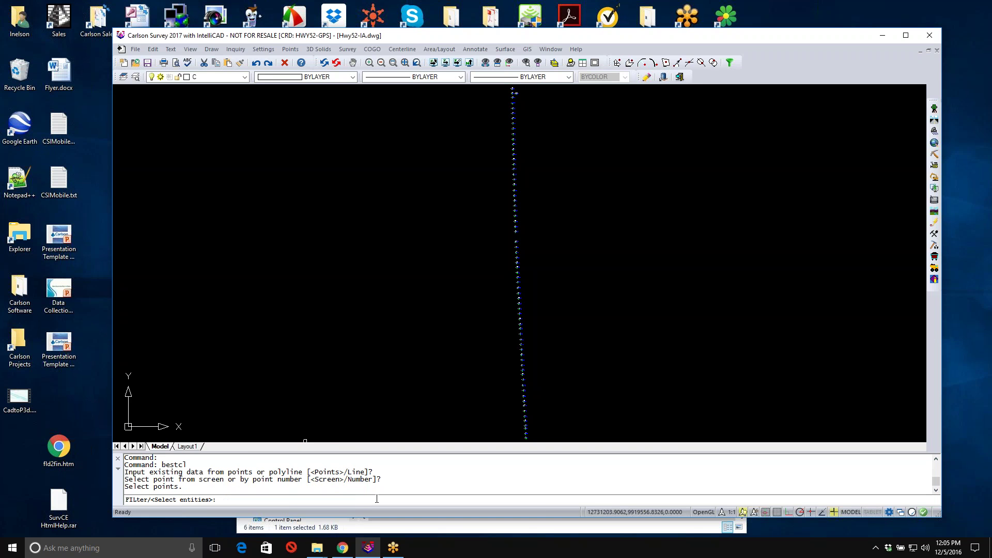
{"action": "type", "text": "all"}
{"action": "key", "text": "Return"}
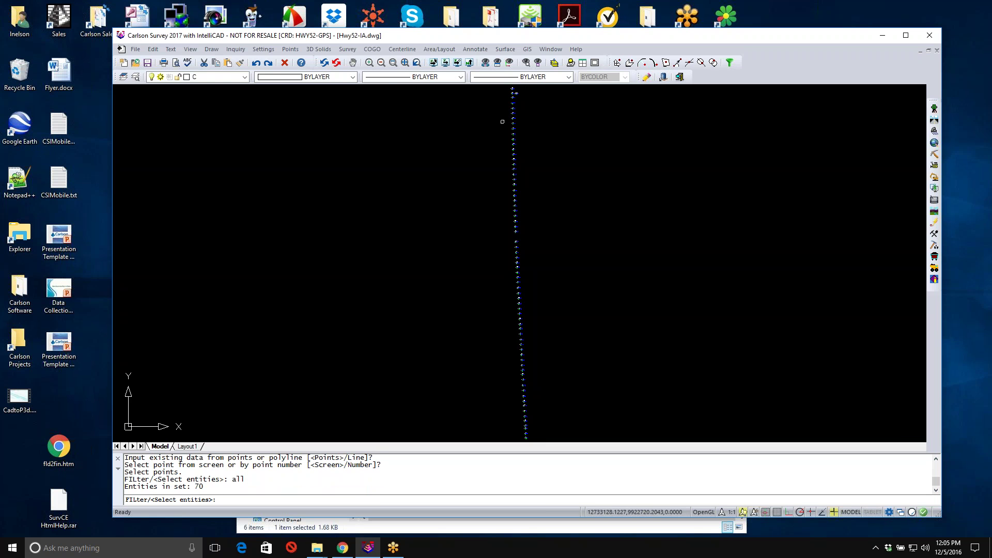
Exclude points 2068 and 100 from the best-fit selection and accept the remaining points
{"action": "scroll", "coordinate": [518, 88], "scroll_direction": "up", "scroll_amount": 5}
{"action": "scroll", "coordinate": [497, 140], "scroll_direction": "up", "scroll_amount": 4}
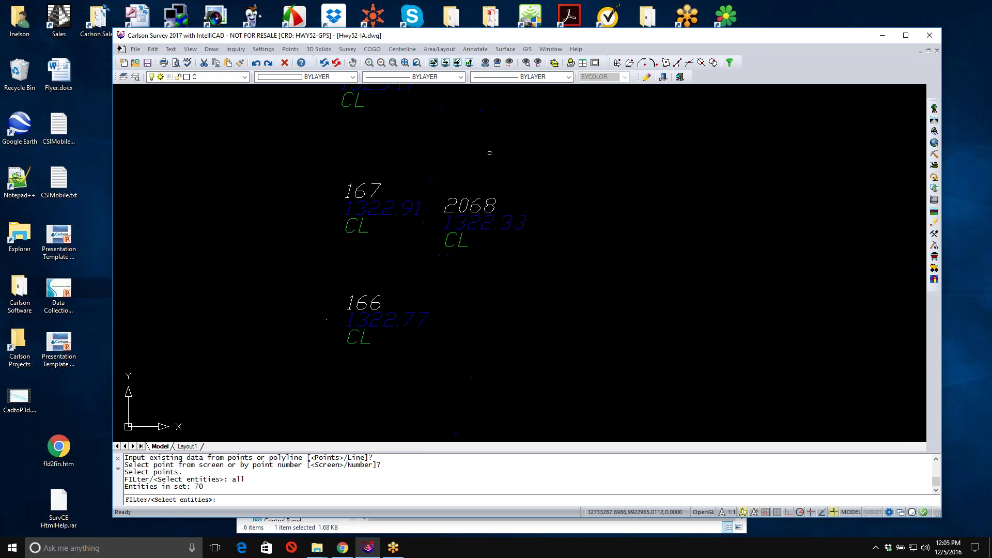
{"action": "type", "text": "r"}
{"action": "key", "text": "Return"}
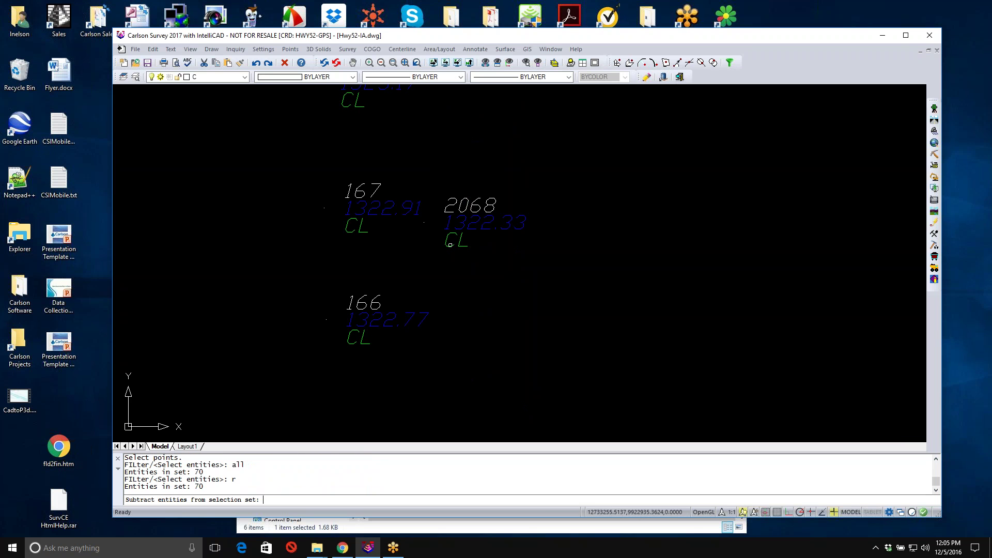
{"action": "left_click", "coordinate": [424, 222]}
{"action": "scroll", "coordinate": [425, 223], "scroll_direction": "down", "scroll_amount": 6}
{"action": "scroll", "coordinate": [481, 225], "scroll_direction": "up", "scroll_amount": 8}
{"action": "scroll", "coordinate": [434, 206], "scroll_direction": "down", "scroll_amount": 2}
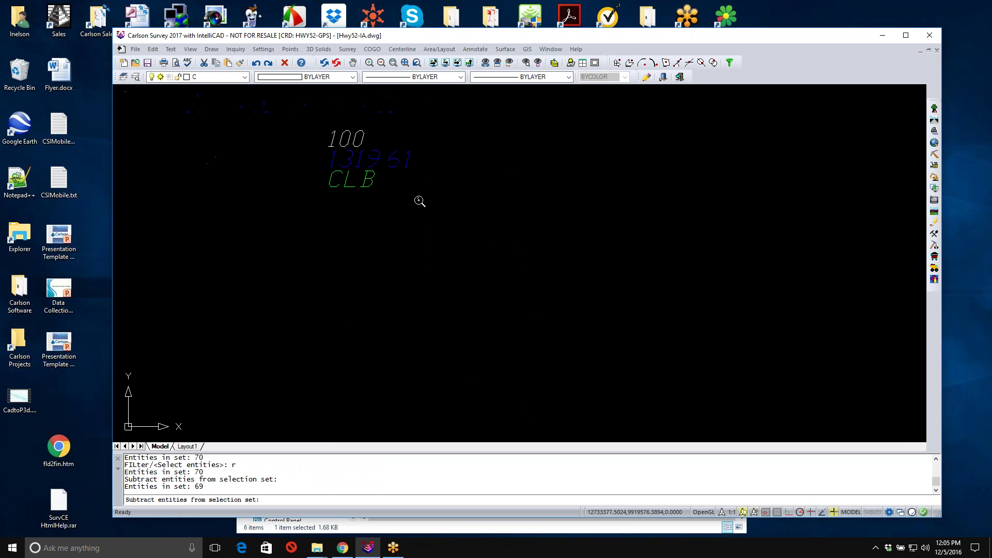
{"action": "left_click", "coordinate": [304, 159]}
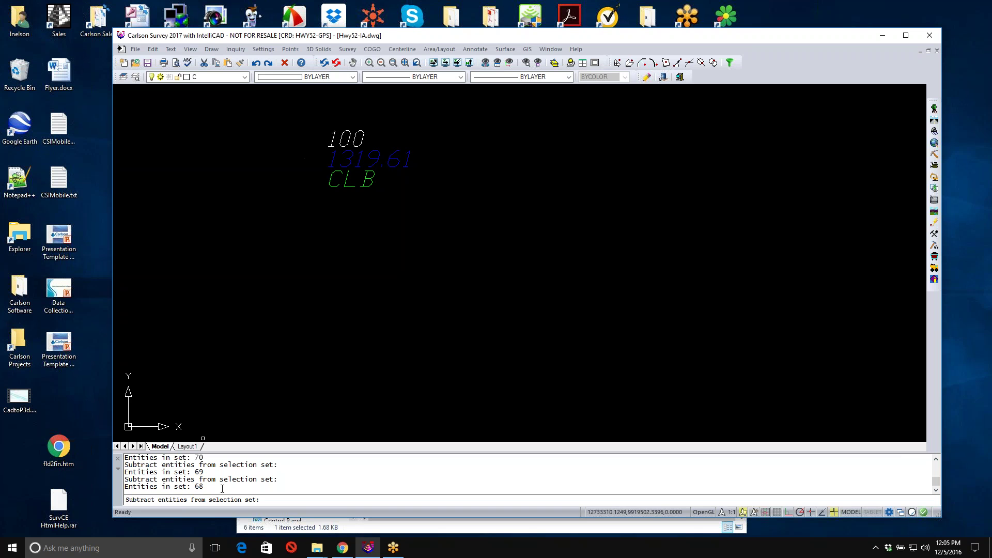
{"action": "scroll", "coordinate": [348, 315], "scroll_direction": "down", "scroll_amount": 5}
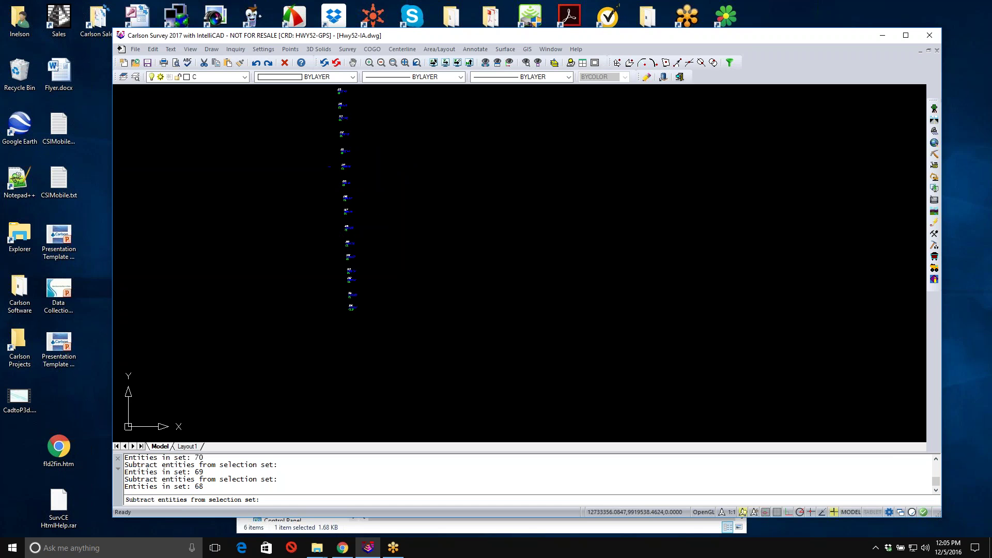
{"action": "key", "text": "Return"}
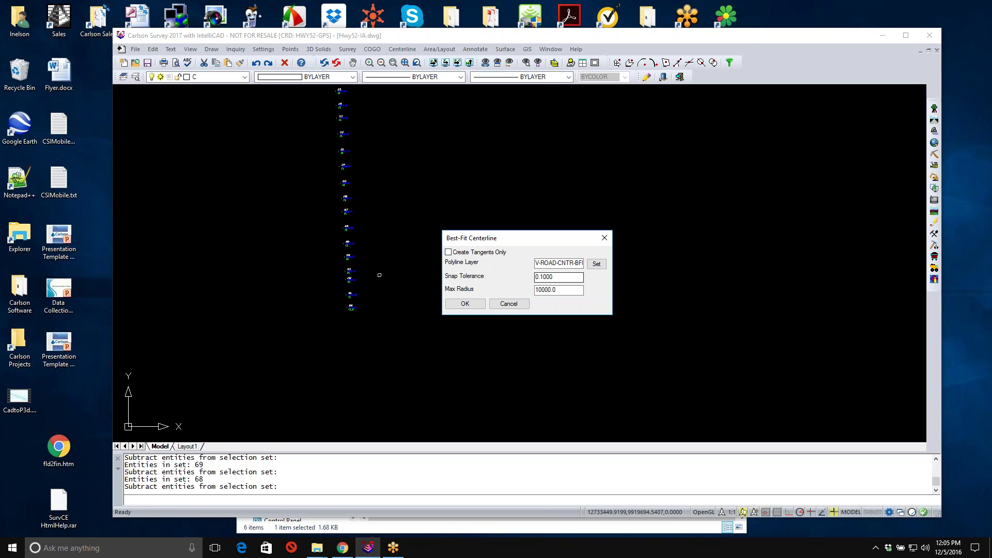
Compute the best-fit centerline with snap tolerance 0.1000 and max radius 10000.0, and turn off processing for the point with residual -2.602
{"action": "left_click", "coordinate": [464, 304]}
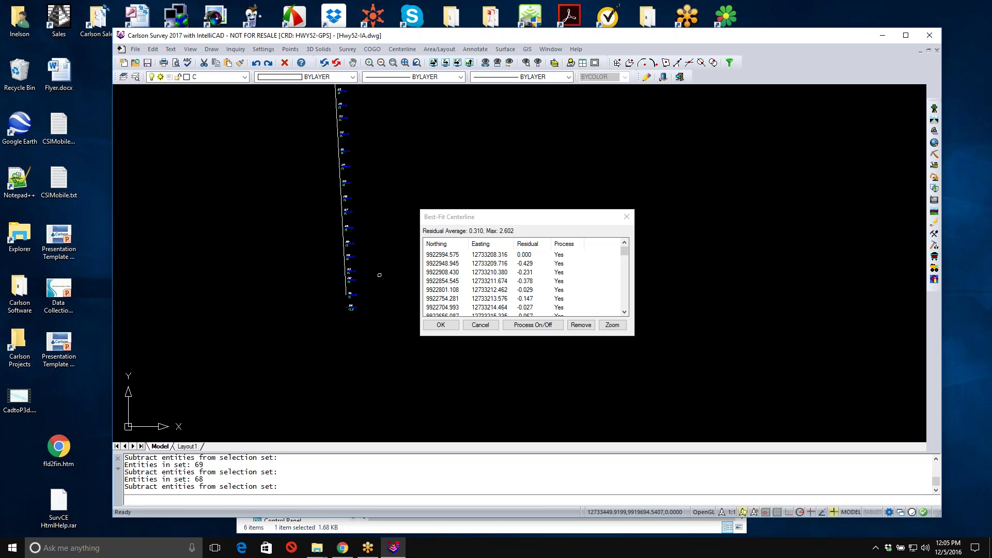
{"action": "mouse_move", "coordinate": [624, 255]}
{"action": "left_mouse_down"}
{"action": "mouse_move", "coordinate": [624, 283]}
{"action": "mouse_move", "coordinate": [624, 272]}
{"action": "left_mouse_up"}
{"action": "left_click", "coordinate": [529, 283]}
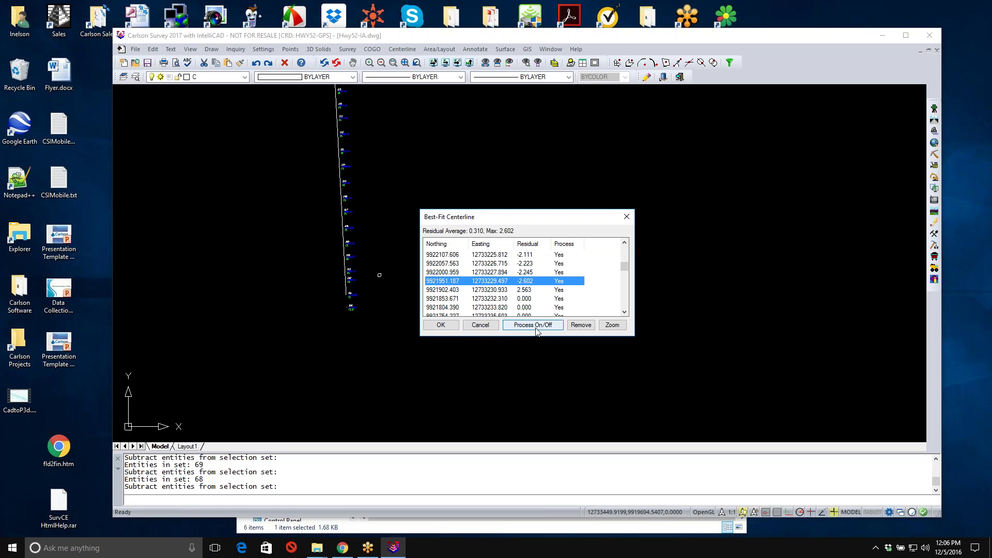
{"action": "left_click", "coordinate": [538, 328]}
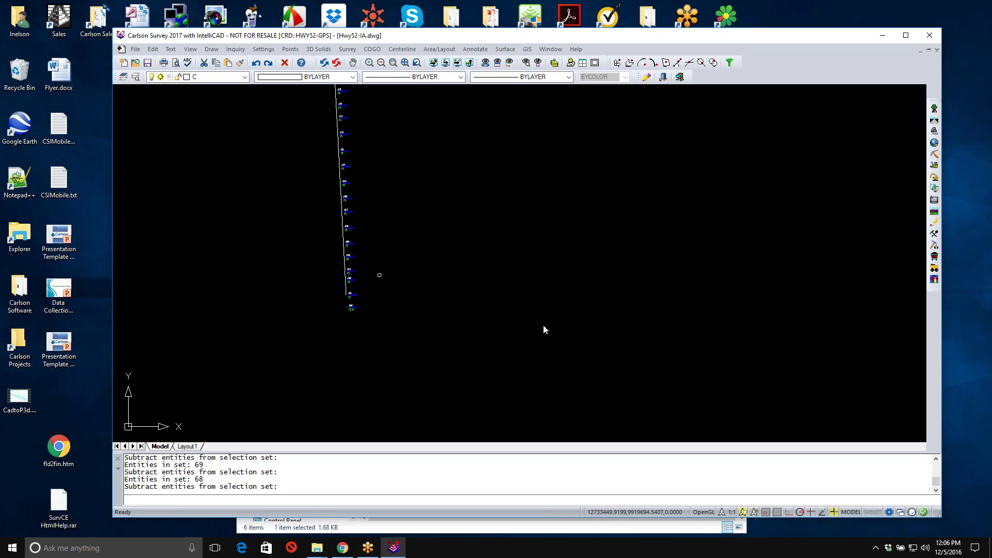
{"action": "key", "text": "Return"}
Turn off processing for the point with residual 2.563 and accept the best-fit centerline
{"action": "left_click_drag", "start_coordinate": [624, 252], "coordinate": [625, 267]}
{"action": "left_click", "coordinate": [563, 282]}
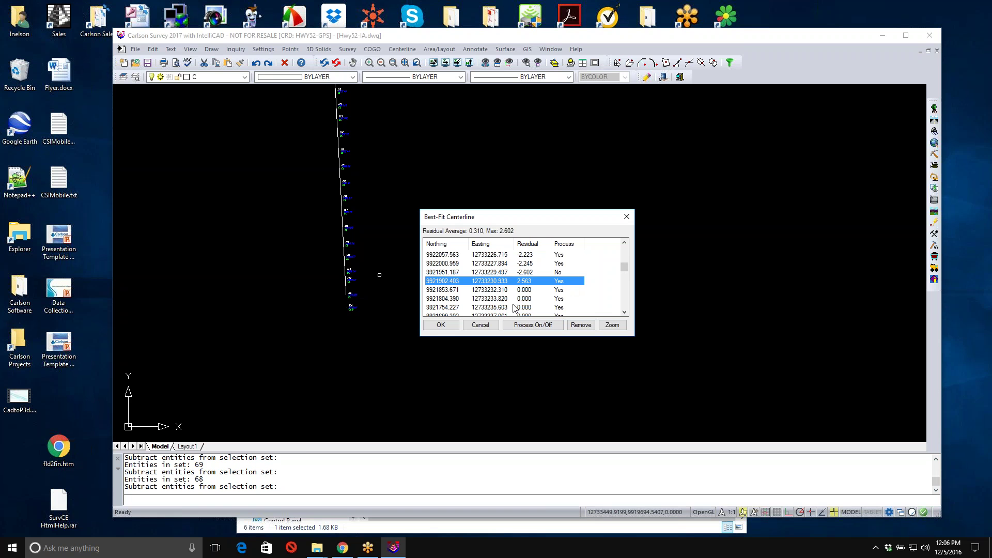
{"action": "left_click", "coordinate": [529, 324]}
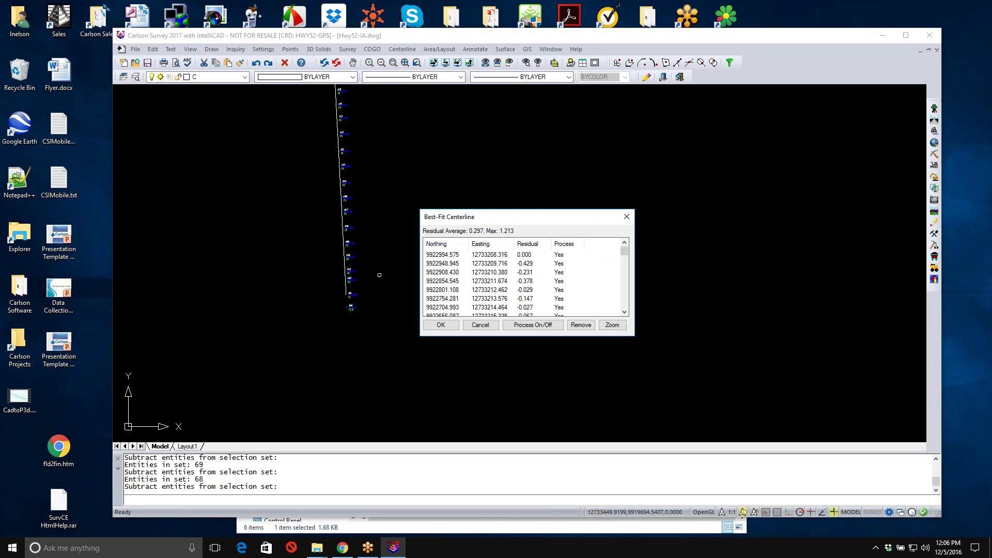
{"action": "left_click", "coordinate": [442, 325]}
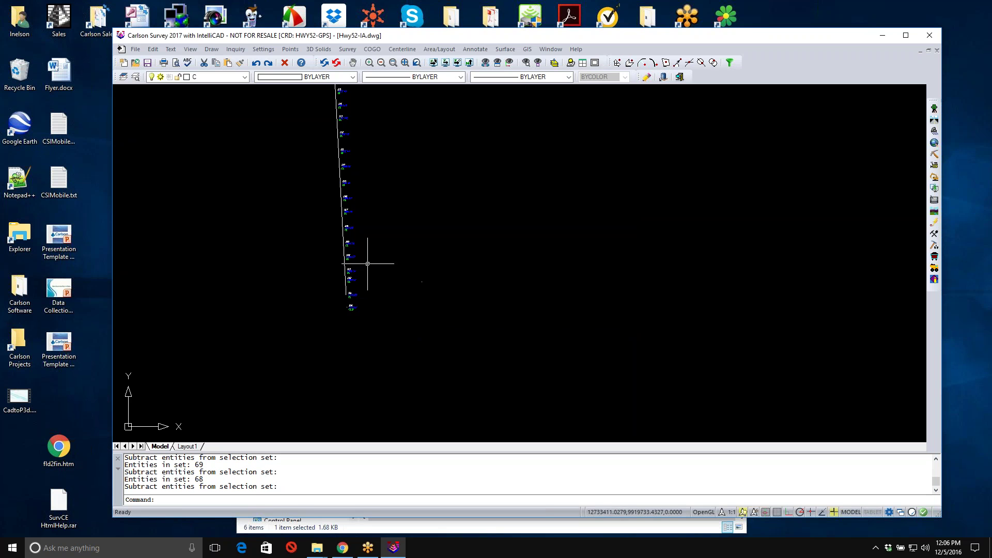
Examine the segments and vertices of the new best-fit polyline along its full length, then deselect it
{"action": "left_click", "coordinate": [342, 236]}
{"action": "scroll", "coordinate": [450, 250], "scroll_direction": "down", "scroll_amount": 4}
{"action": "middle_click_drag", "start_coordinate": [522, 231], "coordinate": [536, 310]}
{"action": "scroll", "coordinate": [509, 285], "scroll_direction": "up", "scroll_amount": 2}
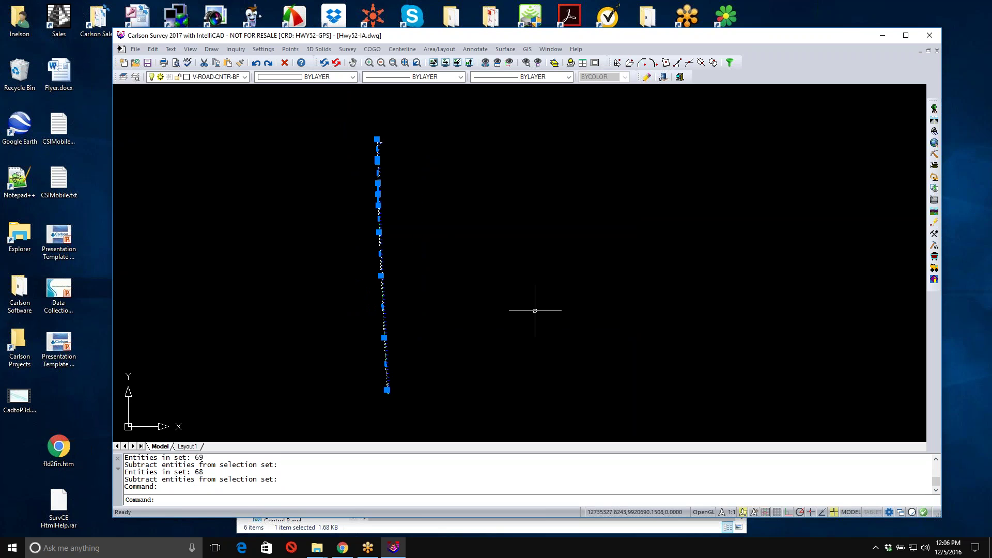
{"action": "key", "text": "Escape"}
{"action": "key", "text": "Escape"}
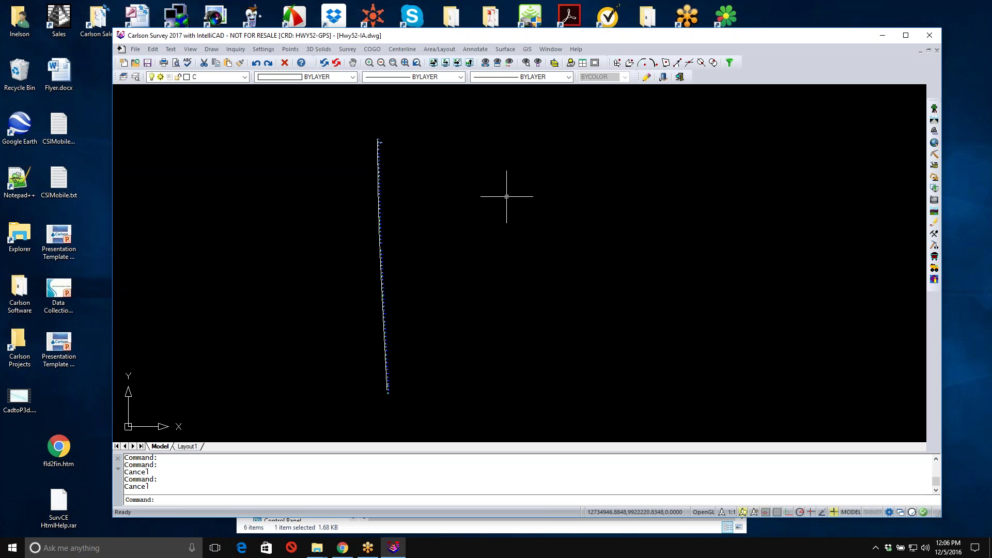
Start converting a polyline to a centerline file named Hwy52 in the Hwy52-IA project folder
{"action": "left_click", "coordinate": [403, 50]}
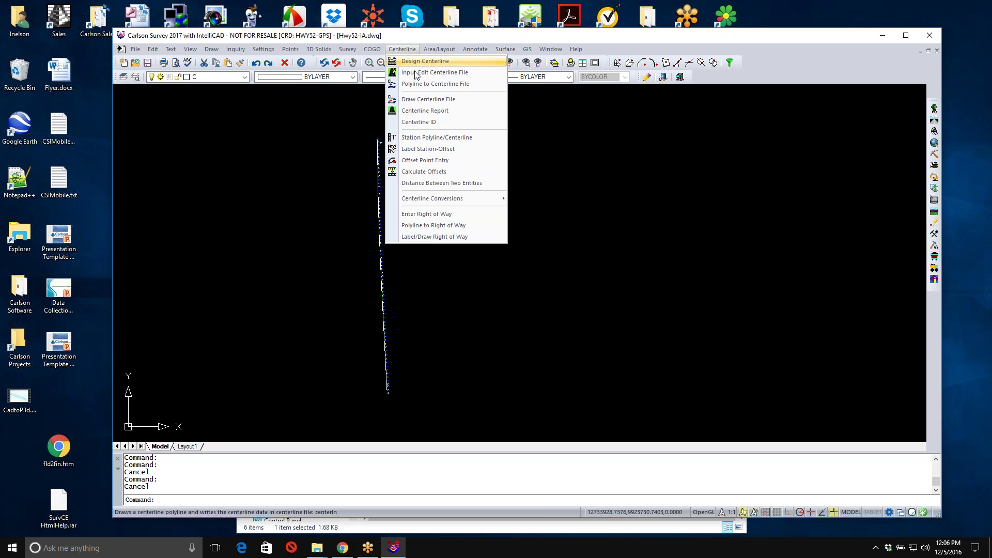
{"action": "left_click", "coordinate": [432, 83]}
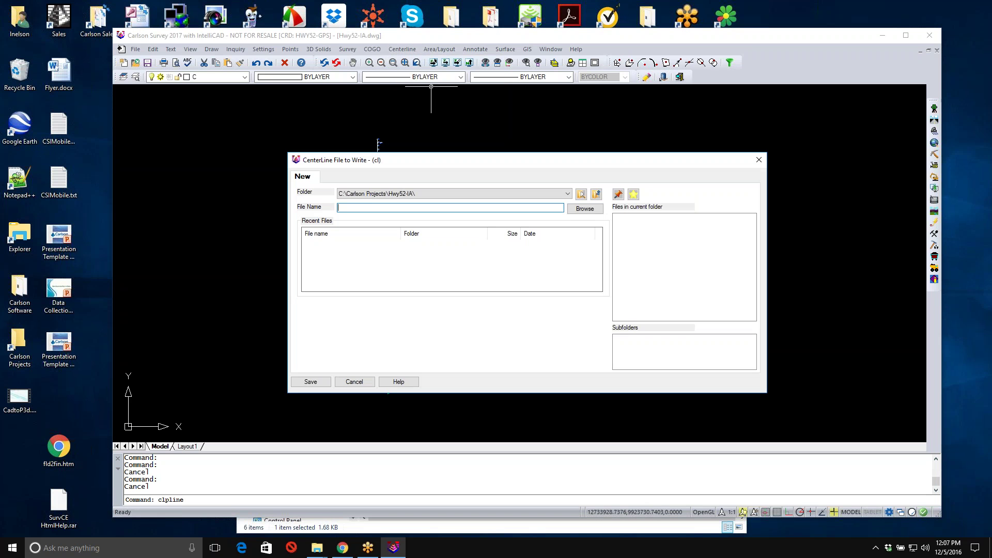
{"action": "type", "text": "Hwy52"}
{"action": "left_click", "coordinate": [316, 383]}
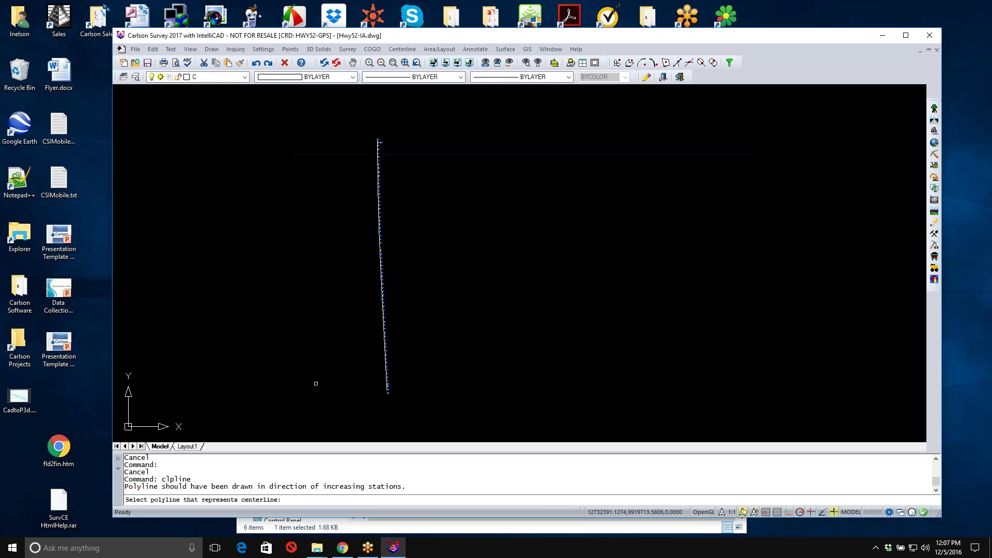
Write the best-fit polyline to the centerline file with its direction reversed and the beginning station at 0
{"action": "scroll", "coordinate": [372, 269], "scroll_direction": "up", "scroll_amount": 3}
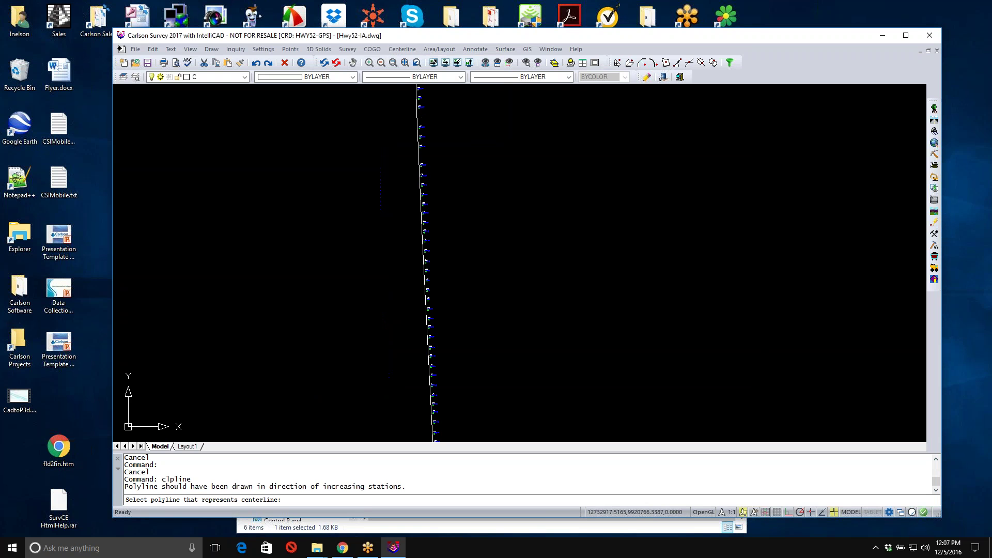
{"action": "left_click", "coordinate": [419, 156]}
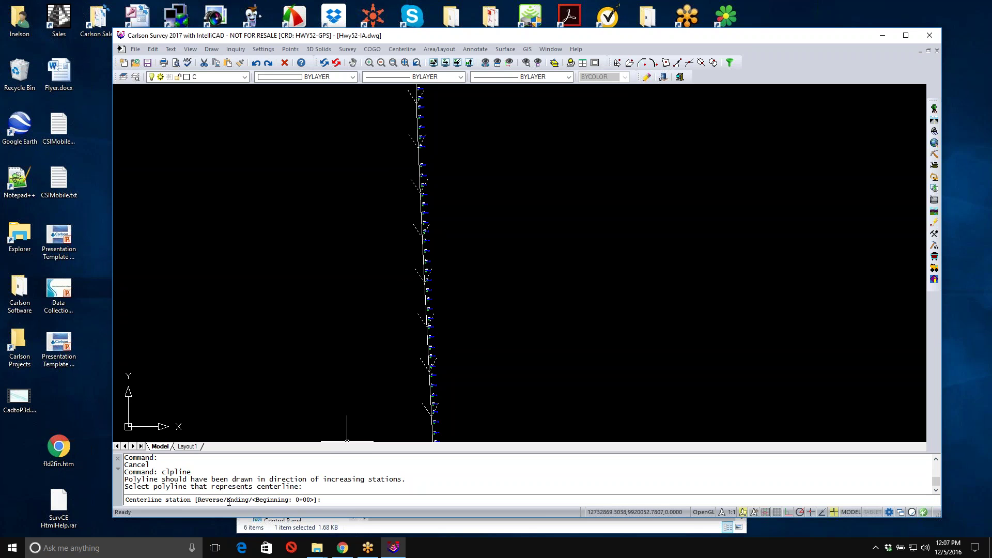
{"action": "type", "text": "r"}
{"action": "key", "text": "Return"}
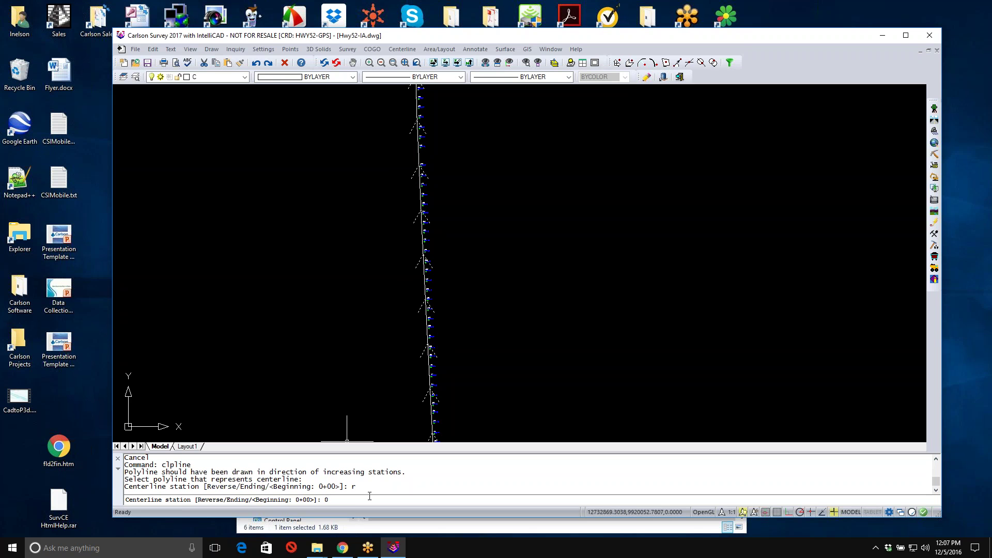
{"action": "key", "text": "Return"}
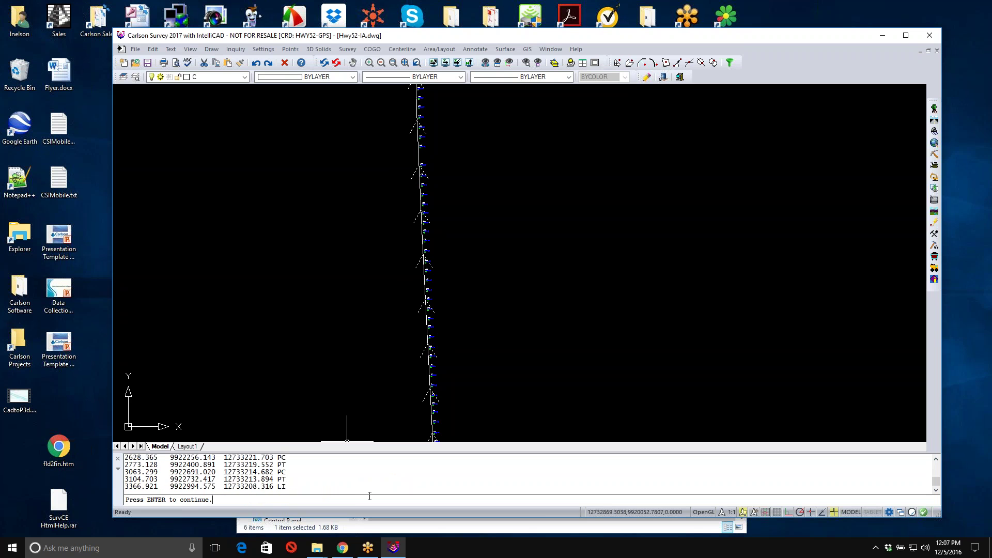
{"action": "key", "text": "Return"}
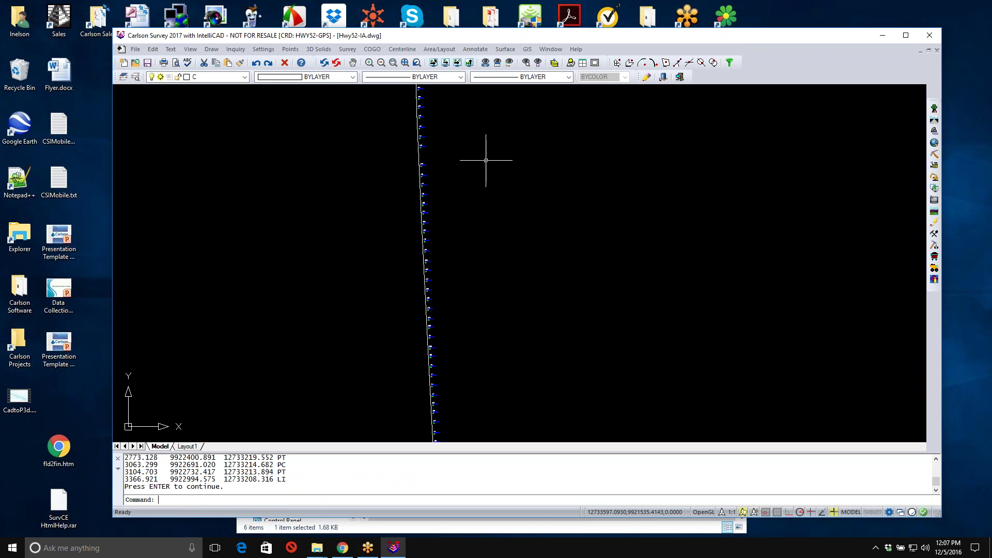
Review the line and curve elements of the Hwy52.cl centerline file, then close it without changes
{"action": "double_click", "coordinate": [418, 156]}
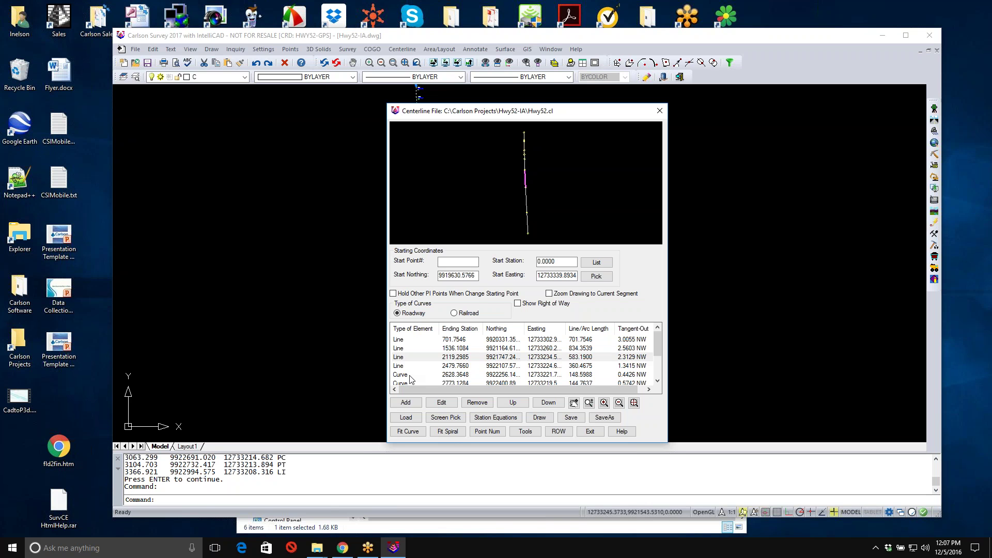
{"action": "left_click", "coordinate": [592, 431]}
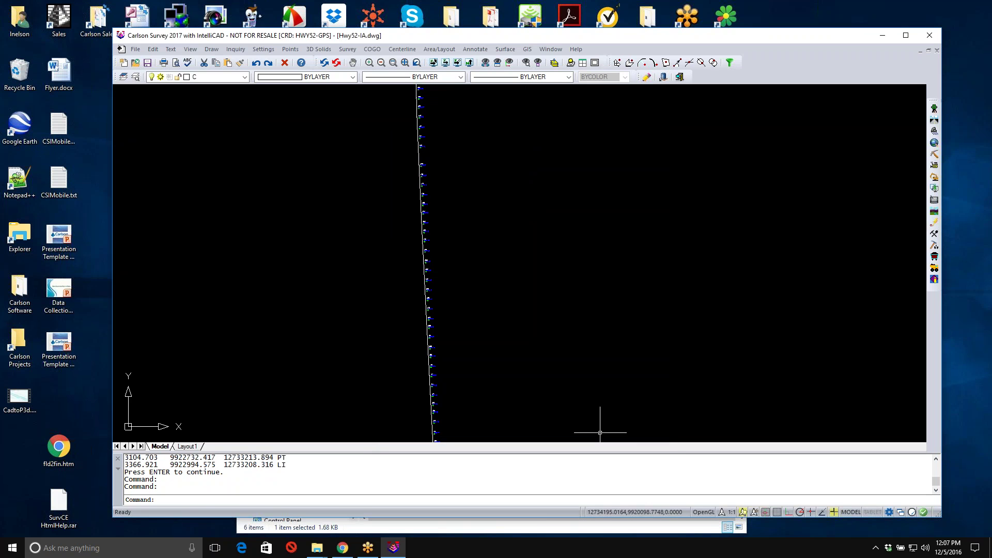
{"action": "scroll", "coordinate": [589, 341], "scroll_direction": "down", "scroll_amount": 1}
{"action": "scroll", "coordinate": [587, 304], "scroll_direction": "down", "scroll_amount": 1}
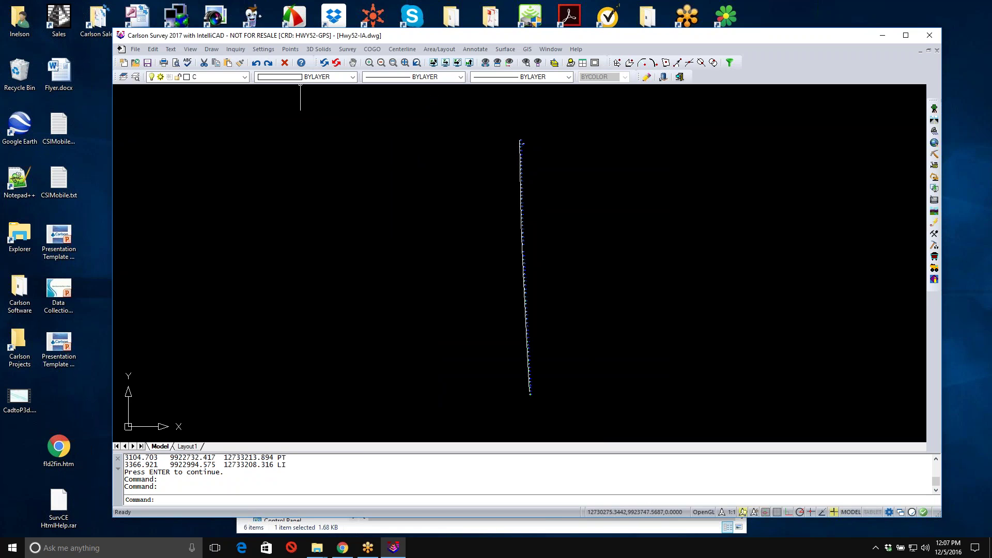
Switch from the Survey command set to the Carlson Civil command set
{"action": "left_click", "coordinate": [267, 50]}
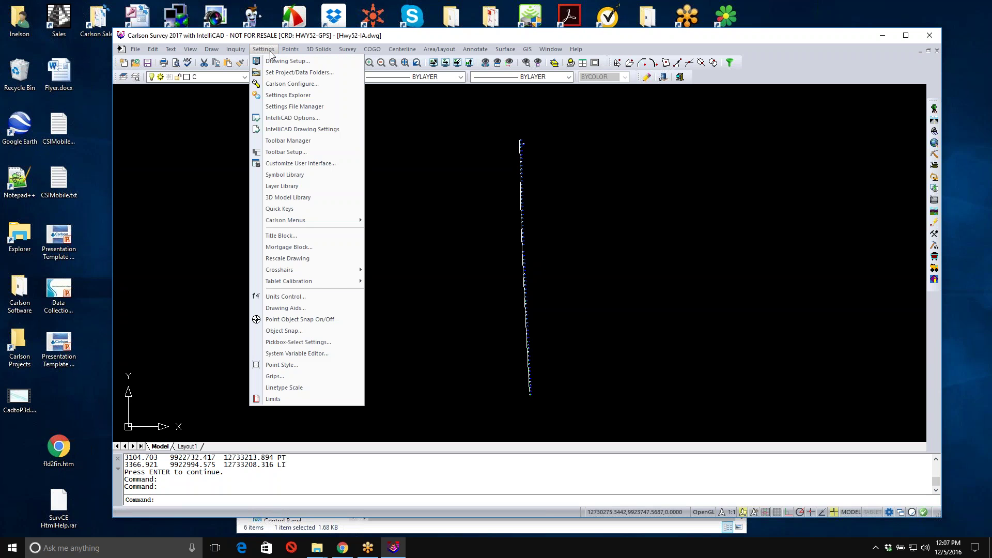
{"action": "mouse_move", "coordinate": [311, 219]}
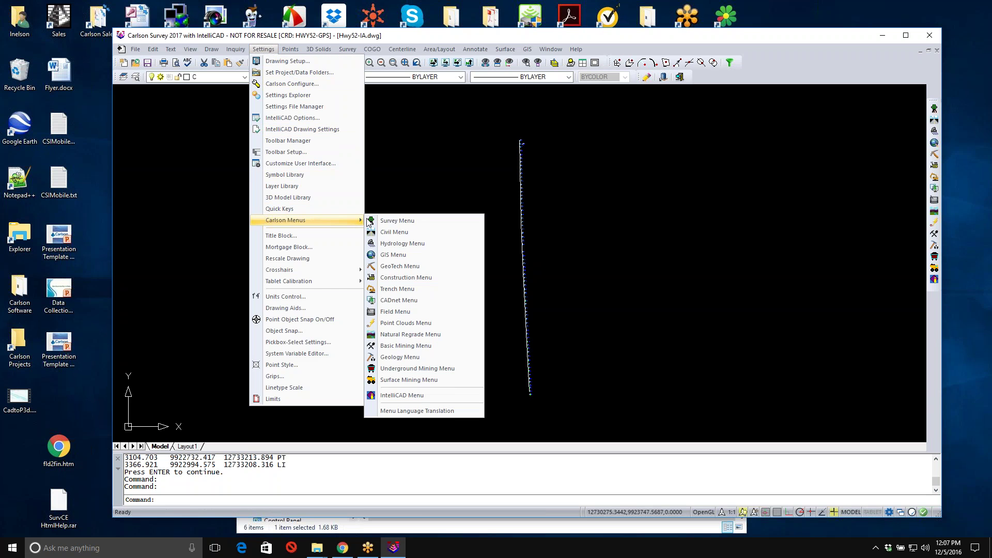
{"action": "left_click", "coordinate": [405, 232]}
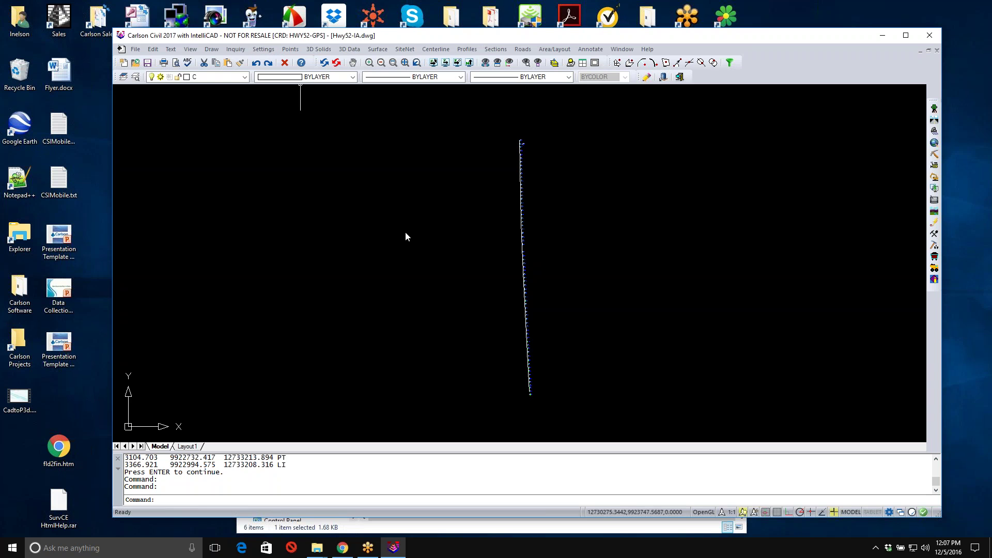
Start a profile from the Hwy52-IA-Merged.tin triangulation surface with the Roadway centerline type, writing to a new profile file Hwy52-Ex
{"action": "left_click", "coordinate": [467, 50]}
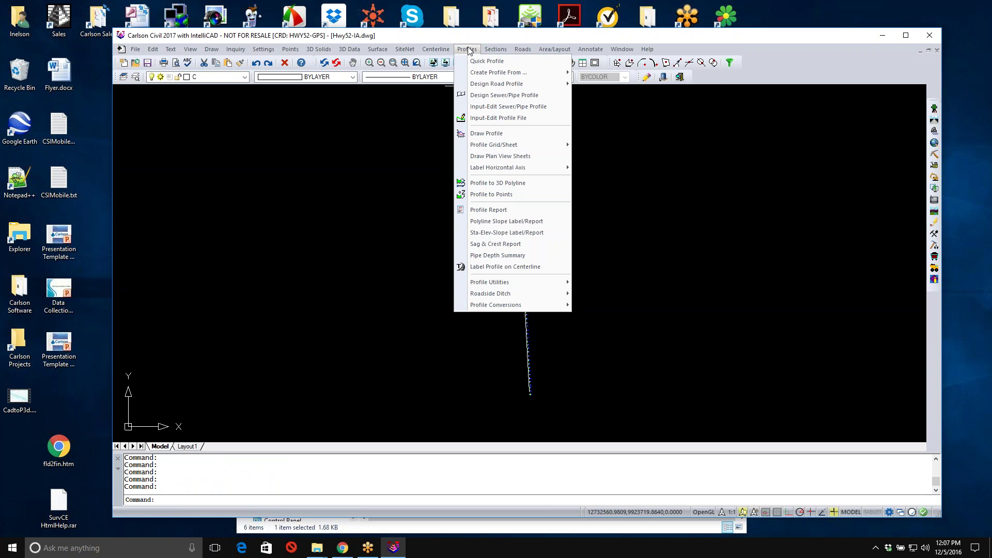
{"action": "mouse_move", "coordinate": [483, 74]}
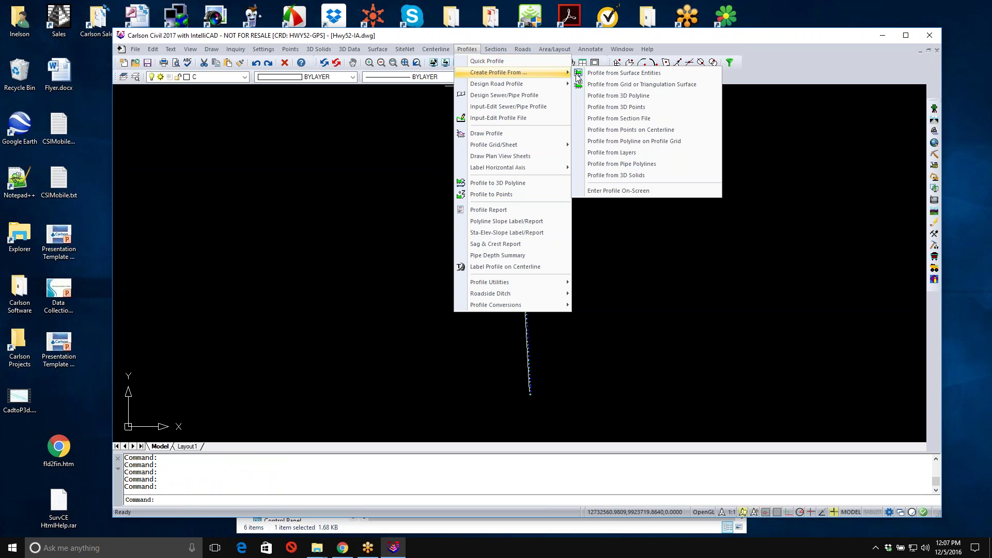
{"action": "left_click", "coordinate": [640, 85]}
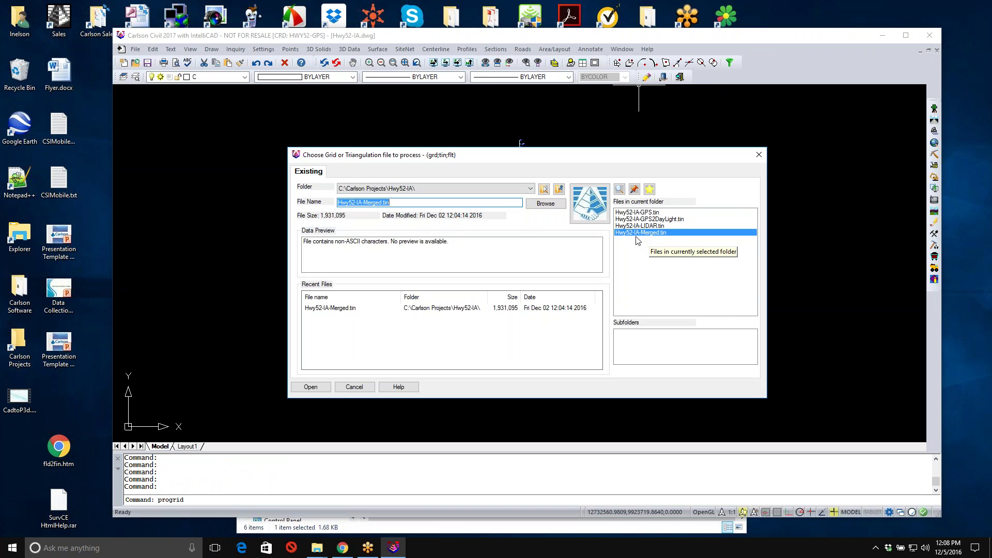
{"action": "left_click", "coordinate": [309, 388]}
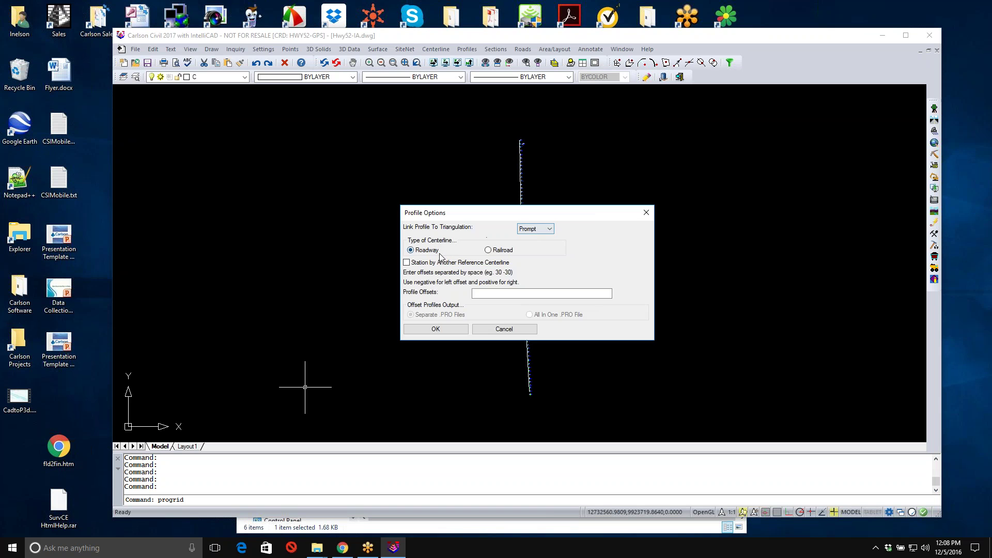
{"action": "left_click", "coordinate": [441, 325]}
{"action": "type", "text": "Hwy52-Ex"}
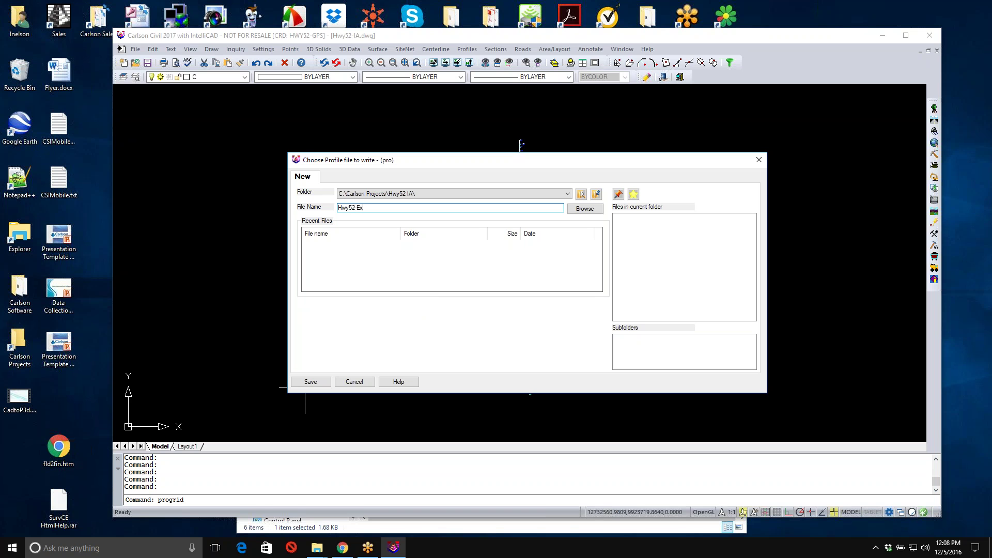
{"action": "left_click", "coordinate": [312, 383]}
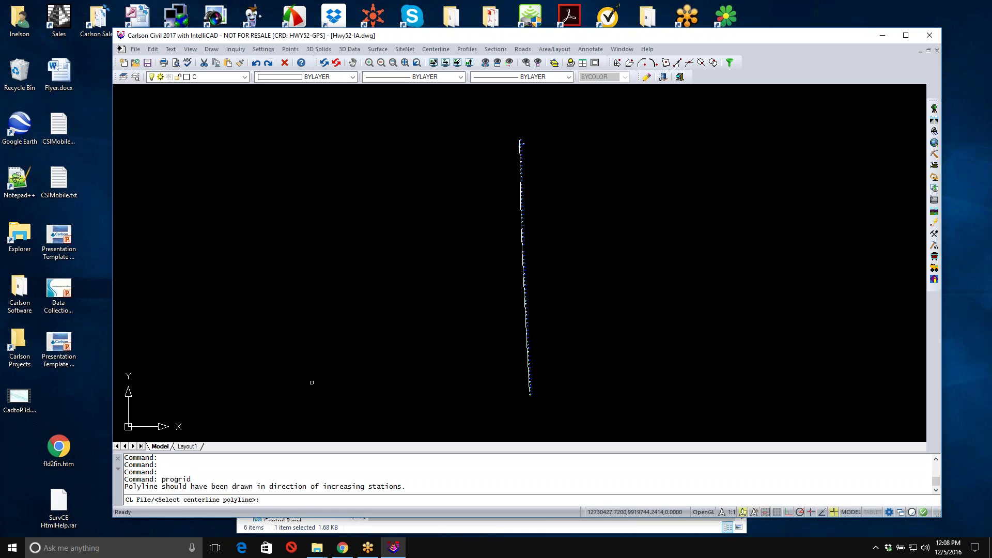
Use the Hwy52.cl centerline file as the alignment to generate the surface profile
{"action": "type", "text": "c"}
{"action": "key", "text": "Return"}
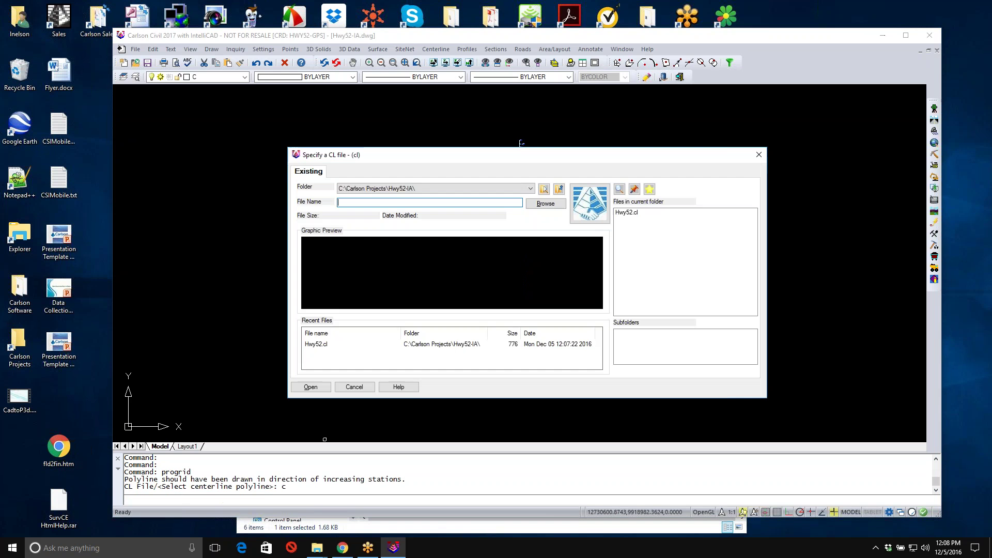
{"action": "left_click", "coordinate": [625, 213]}
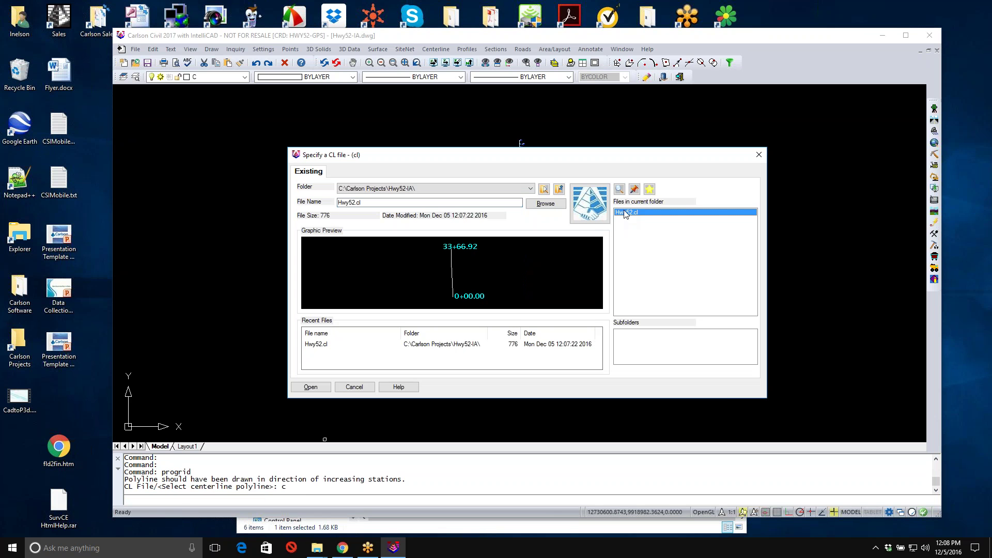
{"action": "left_click", "coordinate": [300, 388]}
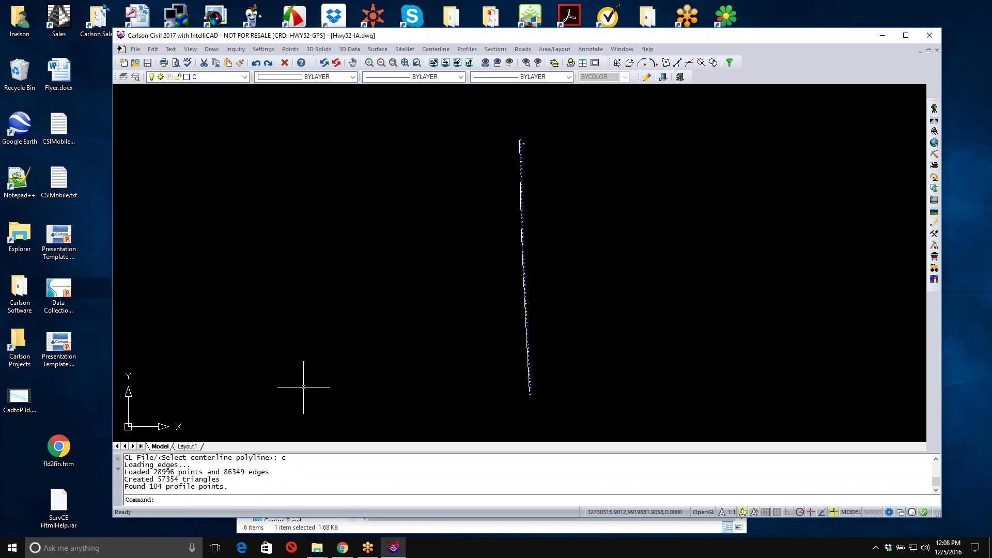
Open the Hwy52-Ex.pro profile in the profile editor to examine its graph and station elevations, then exit
{"action": "left_click", "coordinate": [466, 50]}
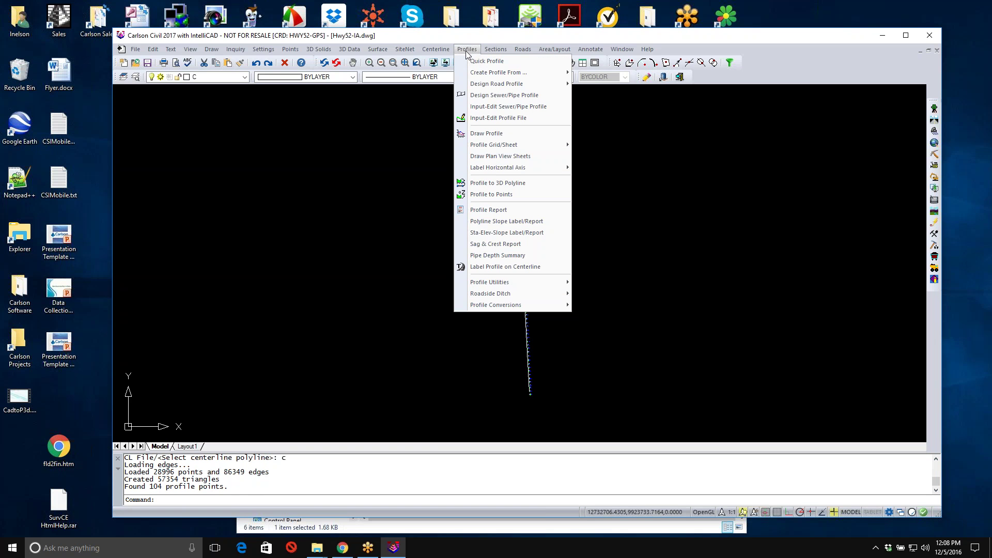
{"action": "left_click", "coordinate": [497, 118]}
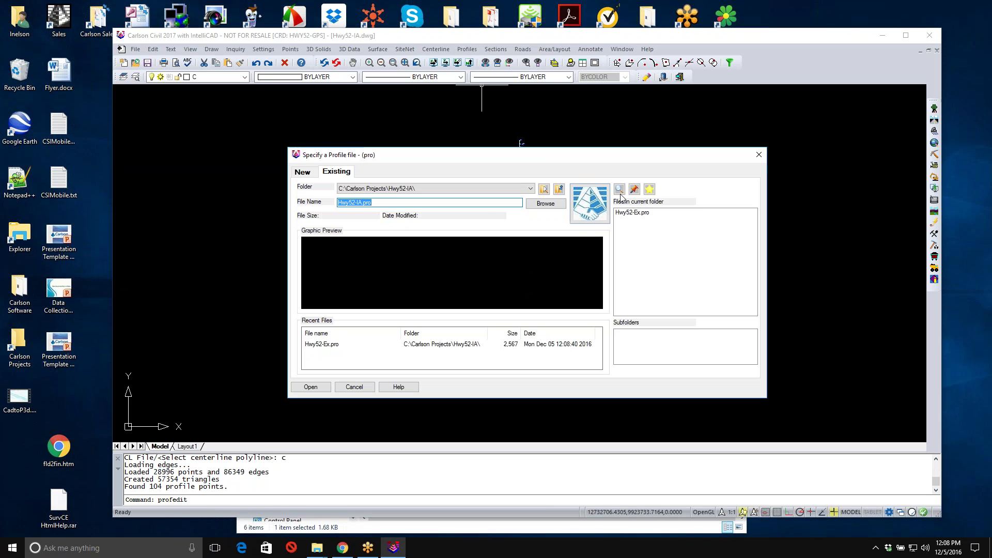
{"action": "left_click", "coordinate": [649, 213]}
{"action": "left_click", "coordinate": [311, 387]}
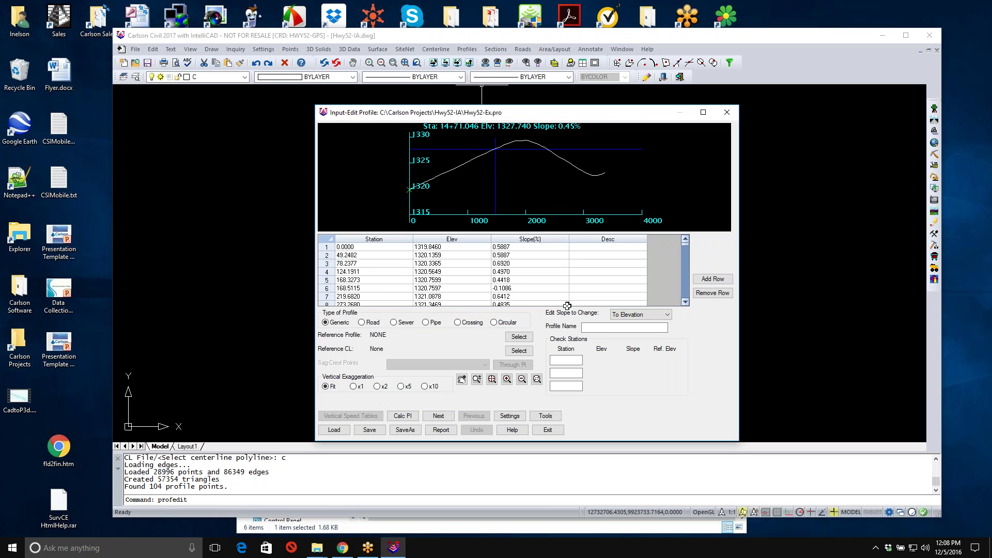
{"action": "left_click", "coordinate": [547, 430]}
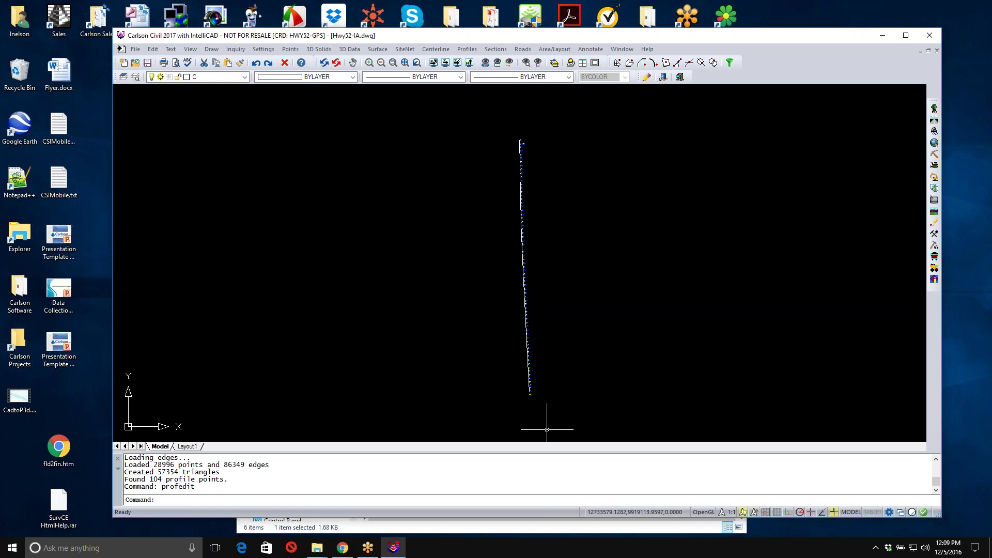
Start the Best Fit Profile utility and choose Hwy52-Ex.pro as the profile to process
{"action": "left_click", "coordinate": [466, 50]}
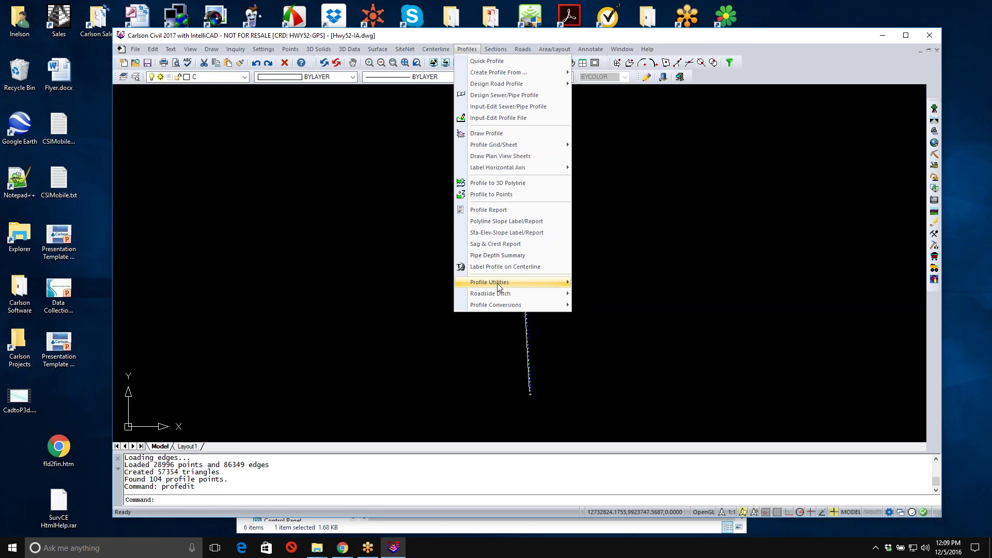
{"action": "mouse_move", "coordinate": [498, 283]}
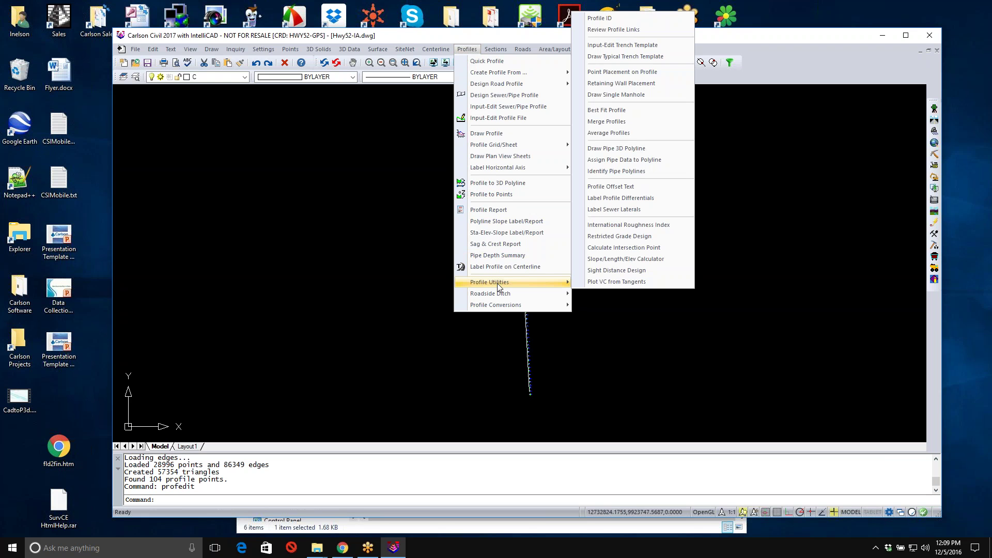
{"action": "left_click", "coordinate": [634, 114]}
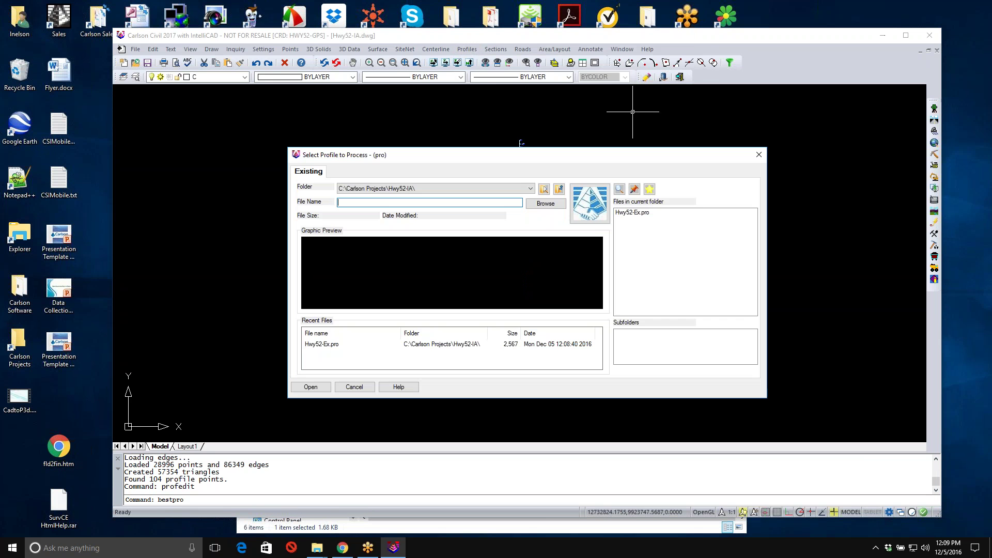
{"action": "left_click", "coordinate": [620, 213]}
{"action": "left_click_drag", "start_coordinate": [360, 203], "coordinate": [364, 203]}
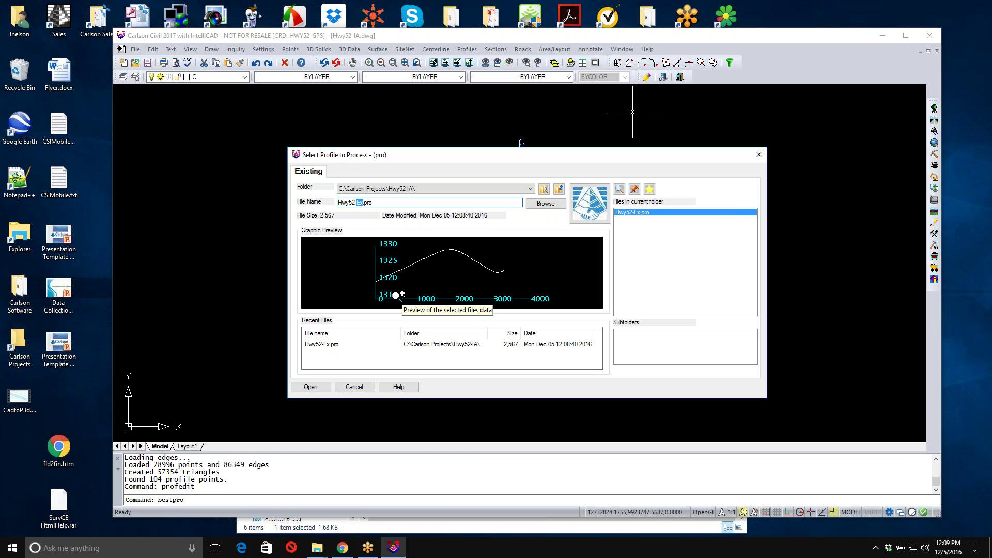
{"action": "type", "text": "BFit"}
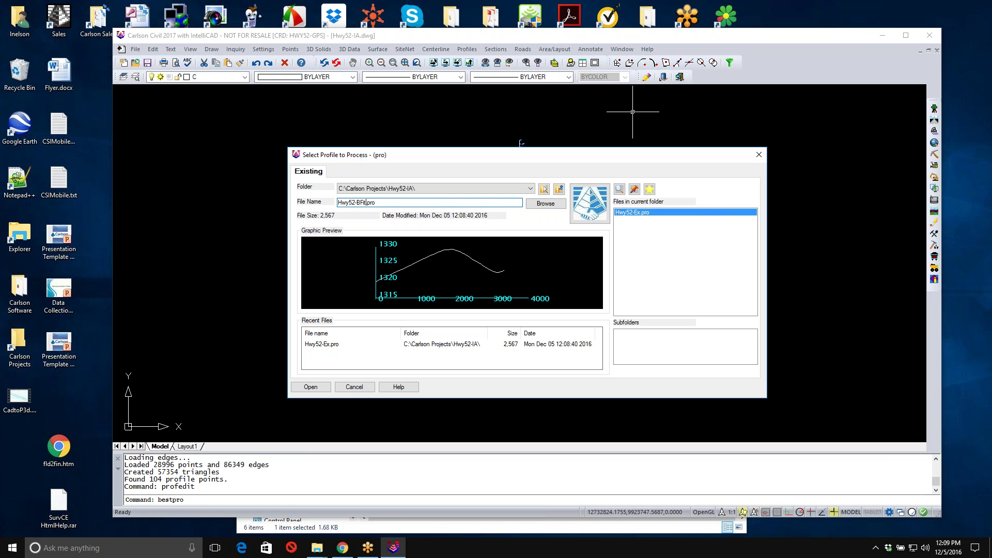
{"action": "left_click", "coordinate": [639, 218]}
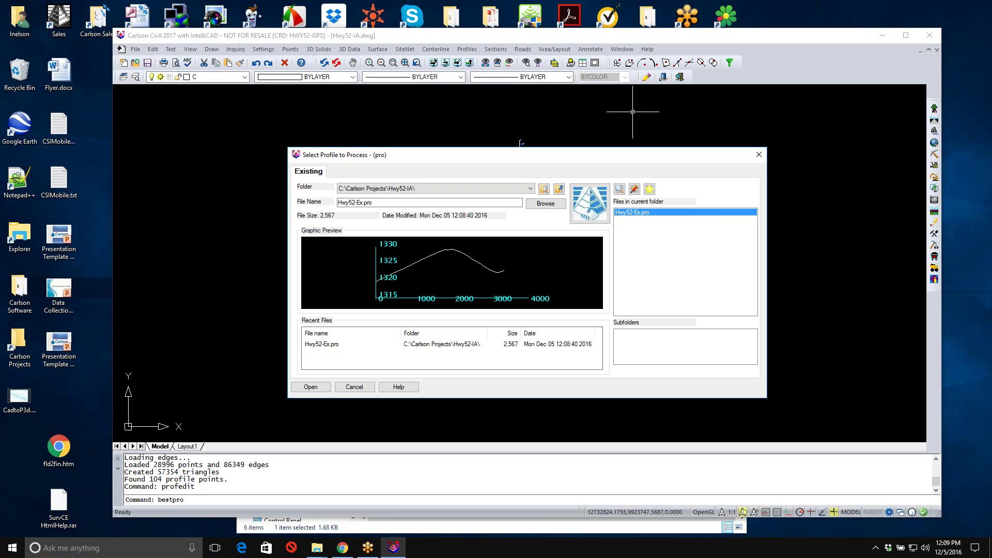
Run the best fit with a 300 minimum vertical curve, 500 minimum length between curves and Milling type, then review and accept the residuals
{"action": "left_click", "coordinate": [310, 386]}
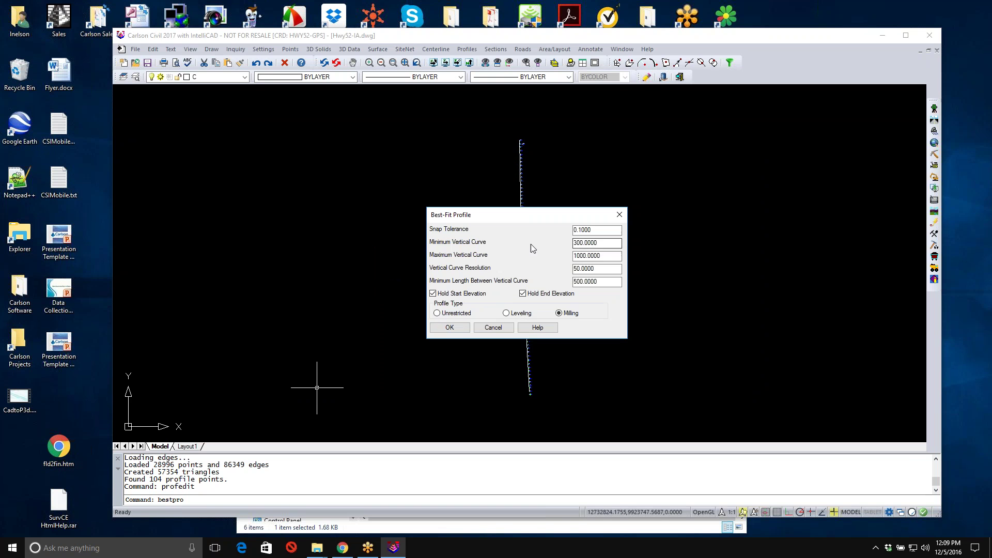
{"action": "left_click", "coordinate": [591, 243]}
{"action": "left_click", "coordinate": [593, 279]}
{"action": "left_click", "coordinate": [454, 331]}
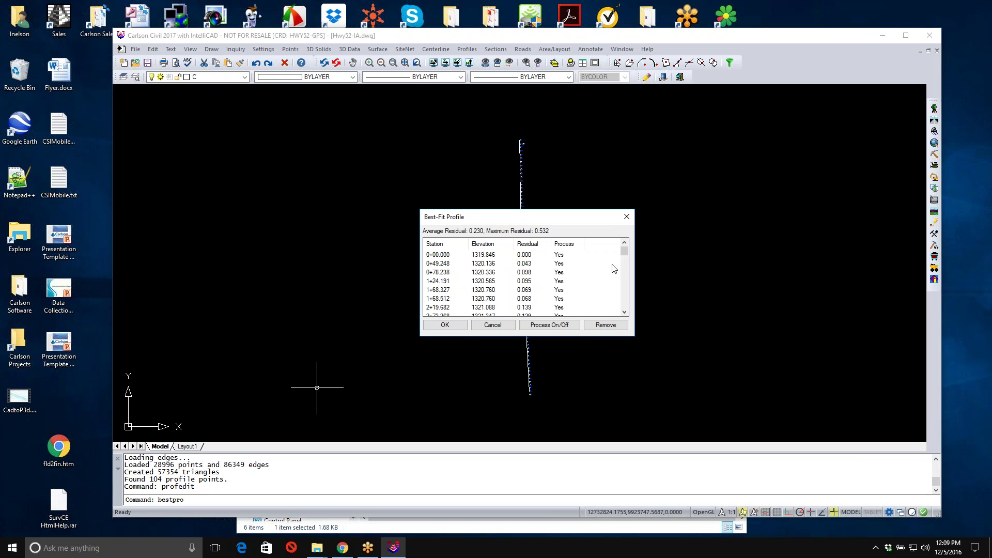
{"action": "left_click_drag", "start_coordinate": [624, 253], "coordinate": [625, 291]}
{"action": "left_click", "coordinate": [447, 325]}
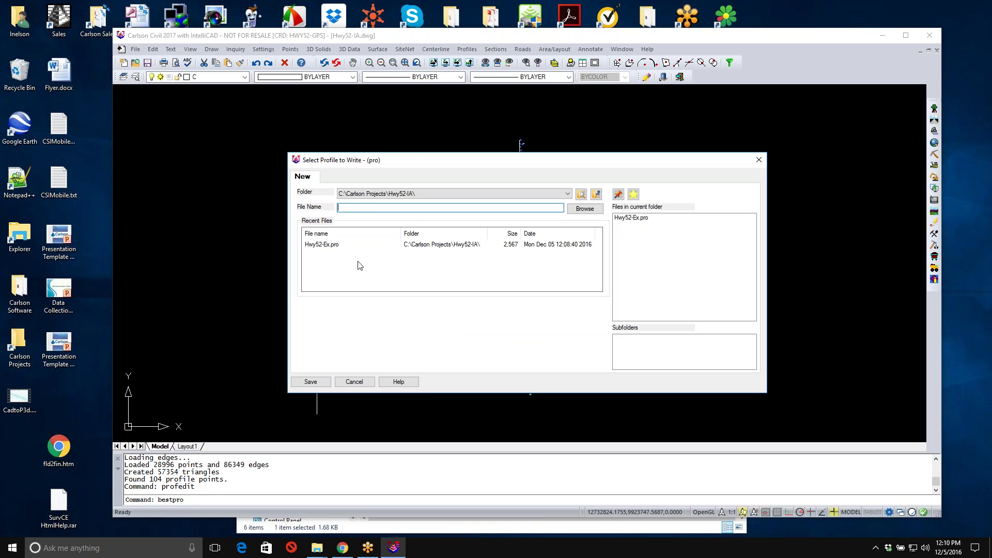
Save the best-fit profile as Hwy52-BFit.pro in the Hwy52-IA project folder
{"action": "left_click", "coordinate": [330, 244]}
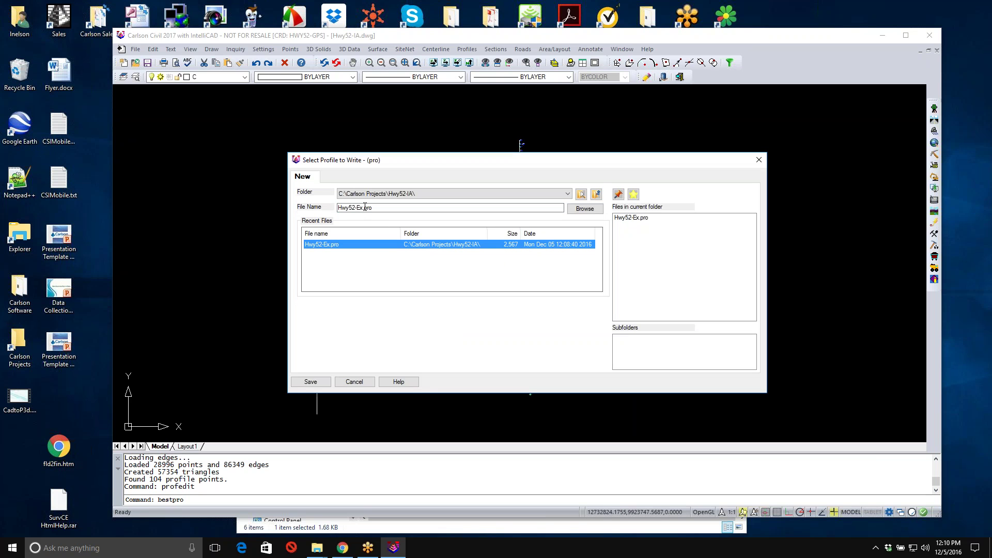
{"action": "left_click", "coordinate": [363, 208]}
{"action": "key", "text": "BackSpace"}
{"action": "key", "text": "BackSpace"}
{"action": "type", "text": "BFit"}
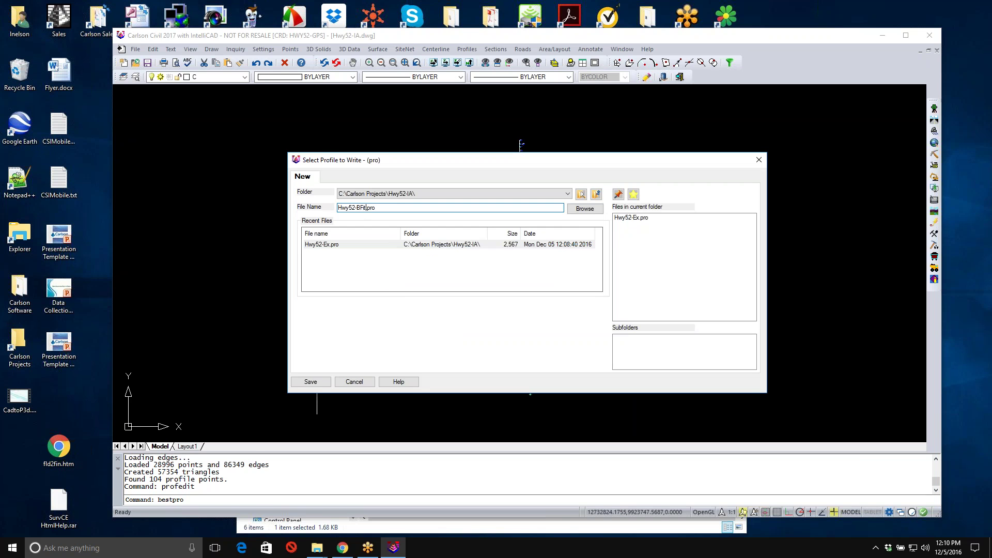
{"action": "left_click", "coordinate": [312, 382]}
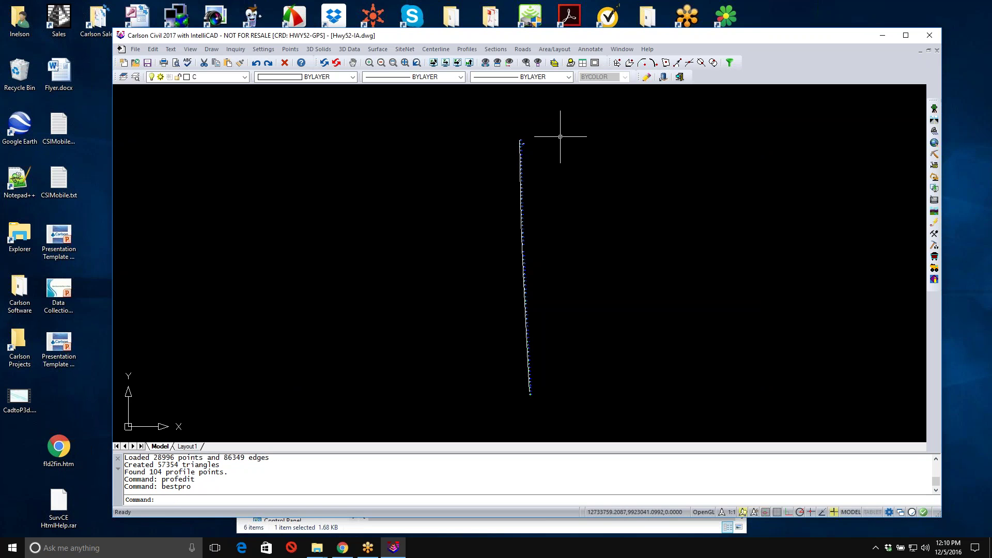
Open the Hwy52-BFit.pro profile in the profile editor and examine the slope in its second row
{"action": "left_click", "coordinate": [468, 49]}
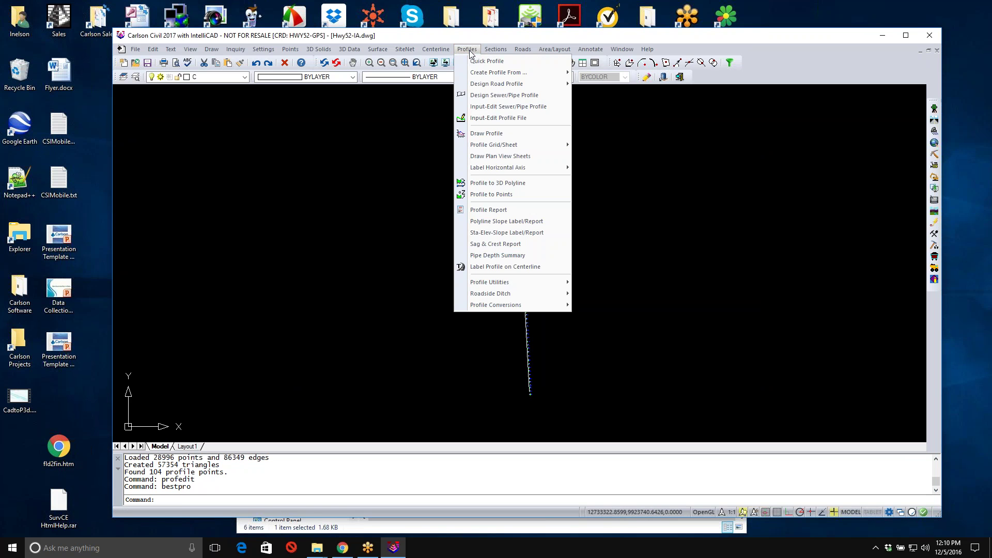
{"action": "left_click", "coordinate": [496, 117]}
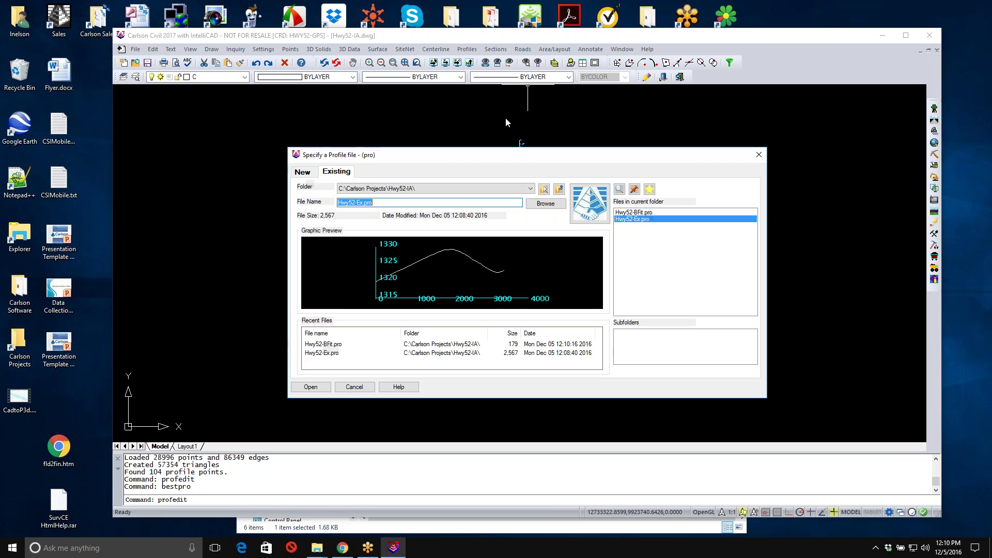
{"action": "left_click", "coordinate": [639, 213]}
{"action": "left_click", "coordinate": [316, 386]}
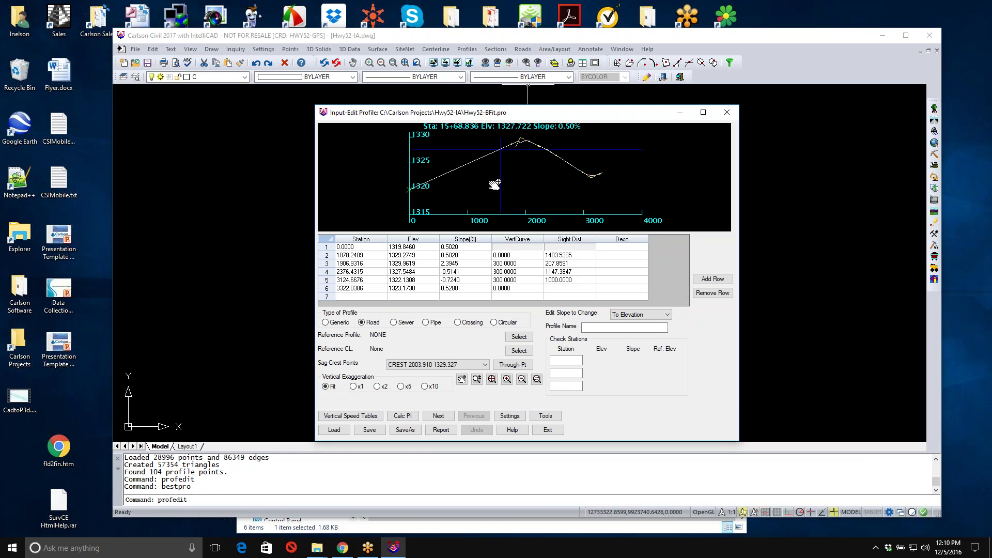
{"action": "left_click", "coordinate": [471, 254]}
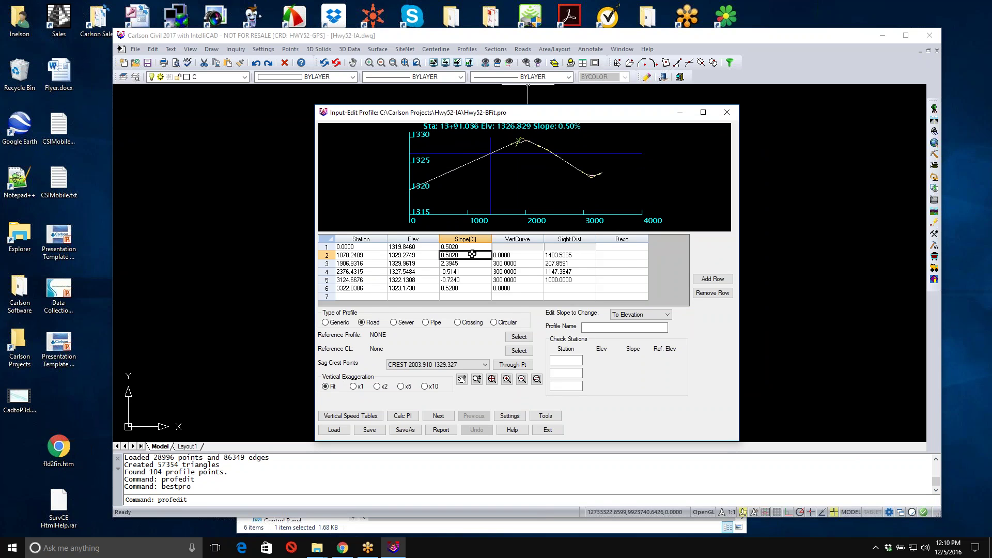
Remove the second row, at station 1878.2409, from the best-fit profile and set Hwy52-Ex.pro as the reference profile
{"action": "left_click", "coordinate": [712, 293]}
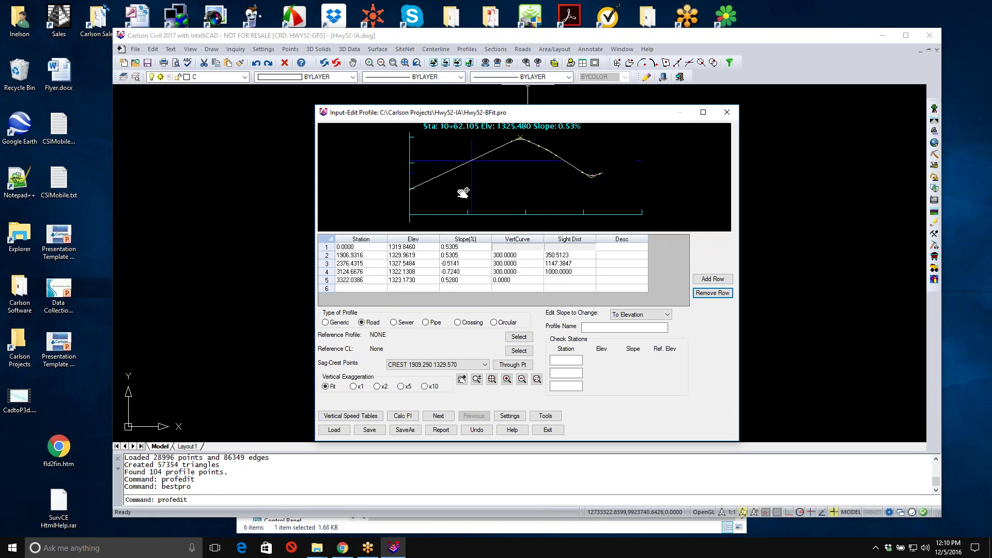
{"action": "left_click", "coordinate": [519, 337]}
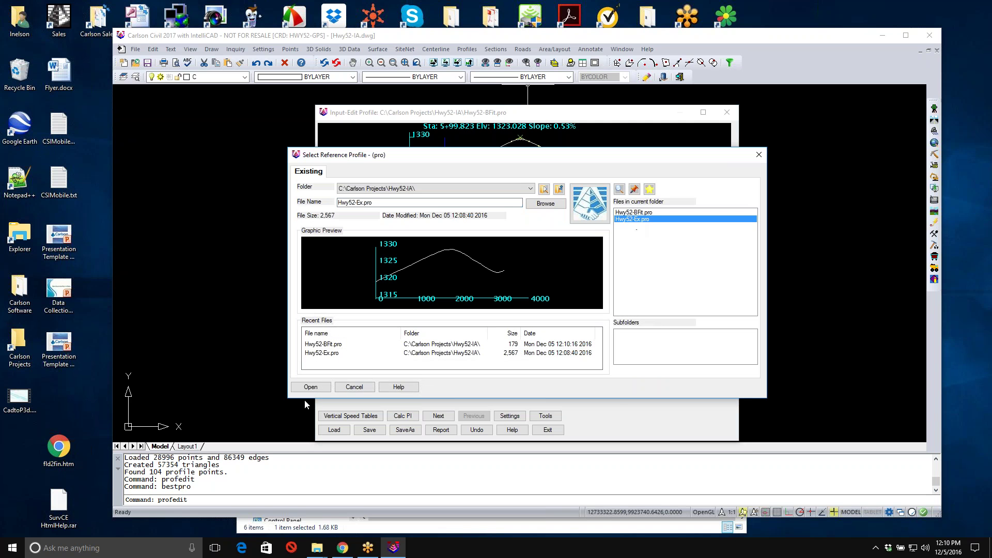
{"action": "left_click", "coordinate": [309, 389]}
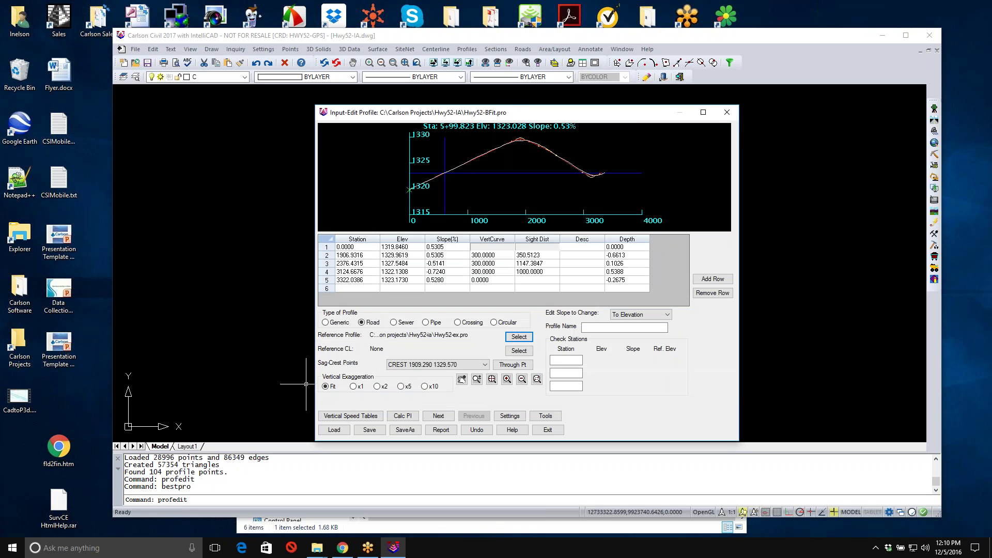
Compare the best-fit profile with the reference around the crest and the sag, then close the profile and save its changes
{"action": "scroll", "coordinate": [481, 151], "scroll_direction": "up", "scroll_amount": 5}
{"action": "middle_click_drag", "start_coordinate": [554, 146], "coordinate": [436, 187]}
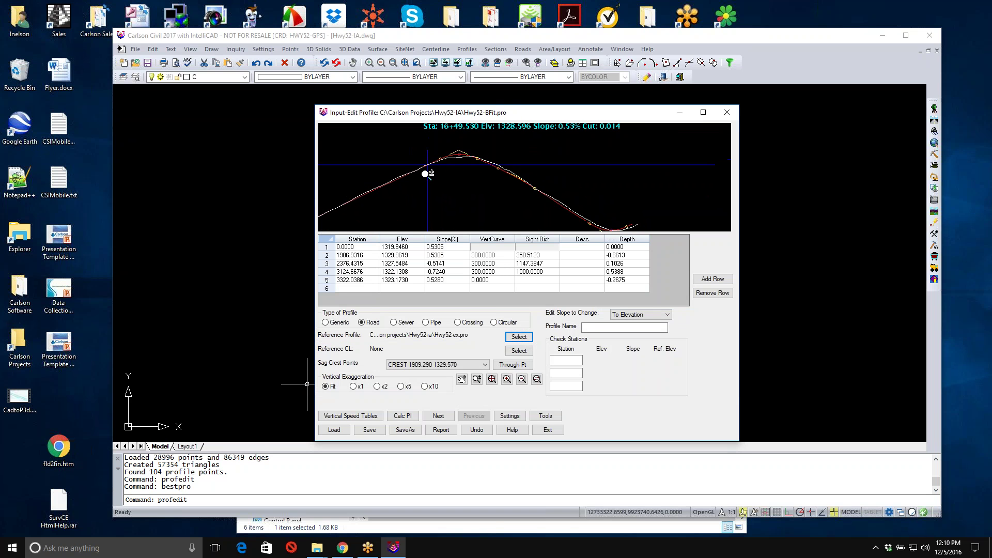
{"action": "middle_click_drag", "start_coordinate": [557, 197], "coordinate": [585, 151]}
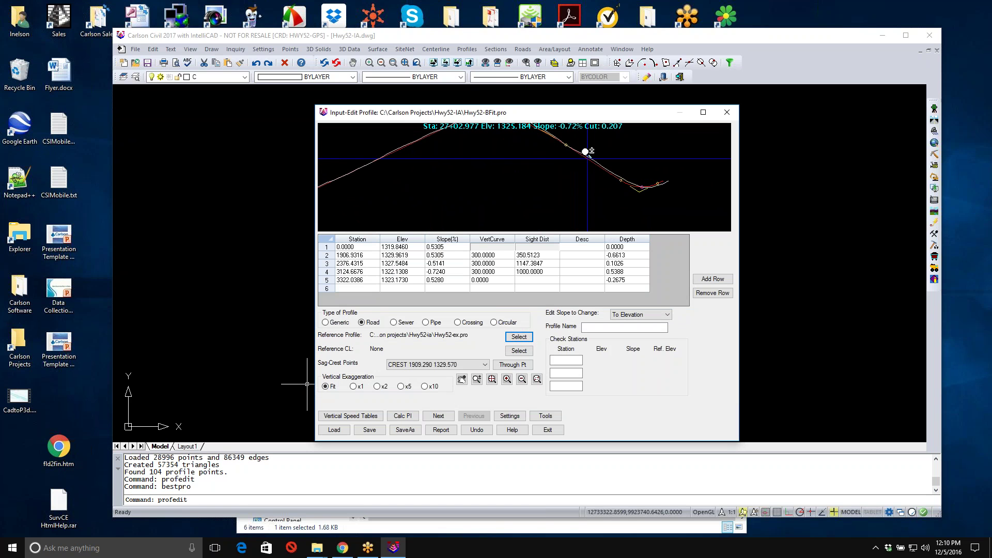
{"action": "left_click", "coordinate": [550, 433]}
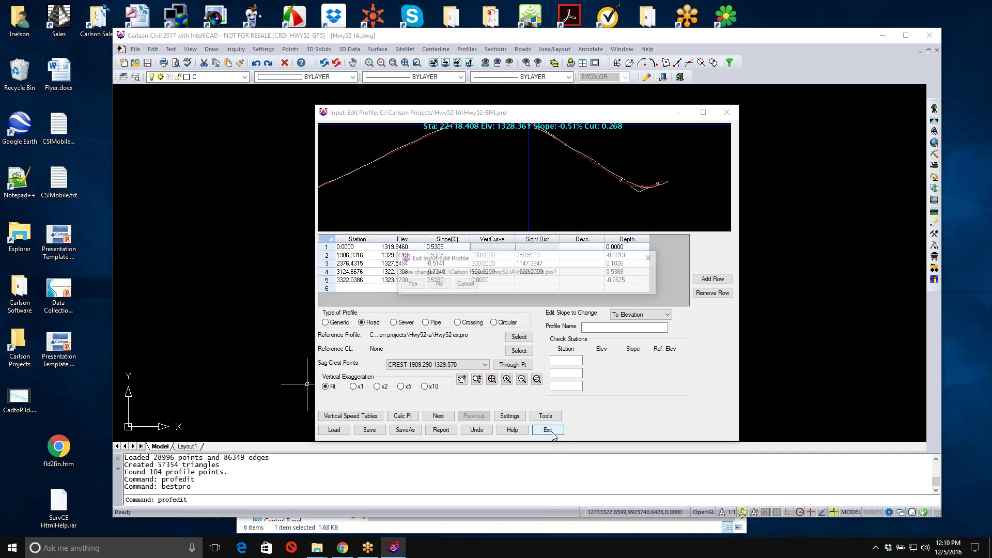
{"action": "left_click", "coordinate": [410, 284]}
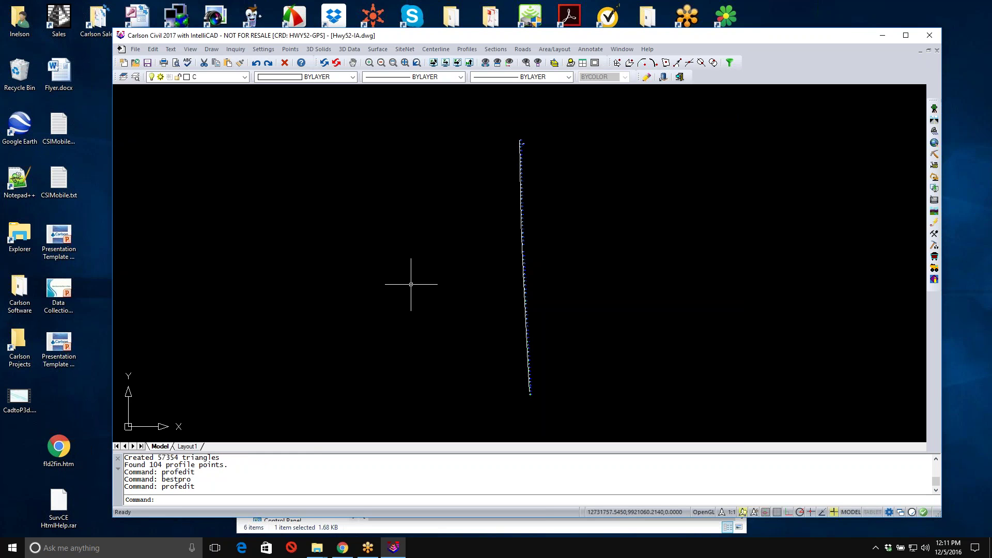
Start the Road Rehabilitation Profile command and name the output rehab profile Hwy52-Rehab.pro in the Hwy52-IA folder
{"action": "left_click", "coordinate": [522, 50]}
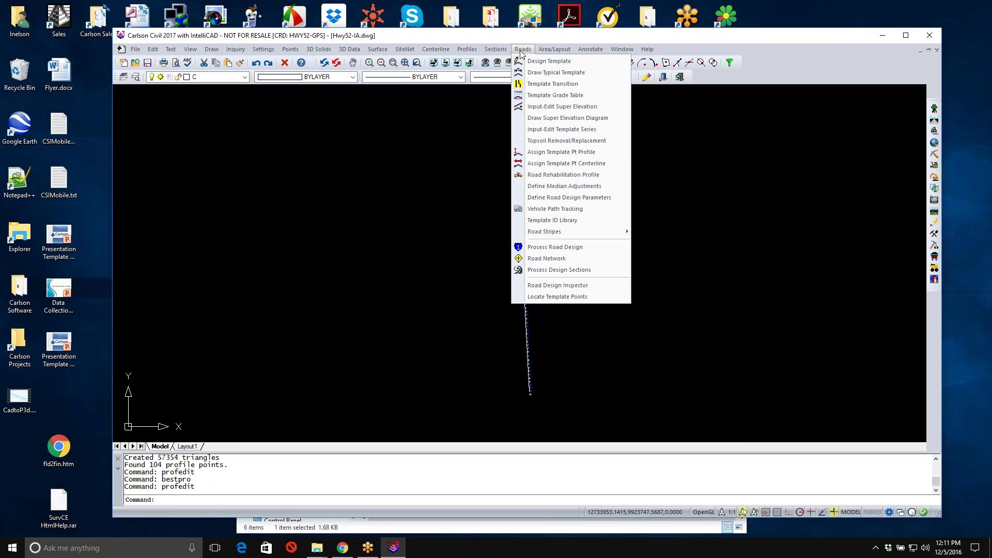
{"action": "left_click", "coordinate": [569, 176]}
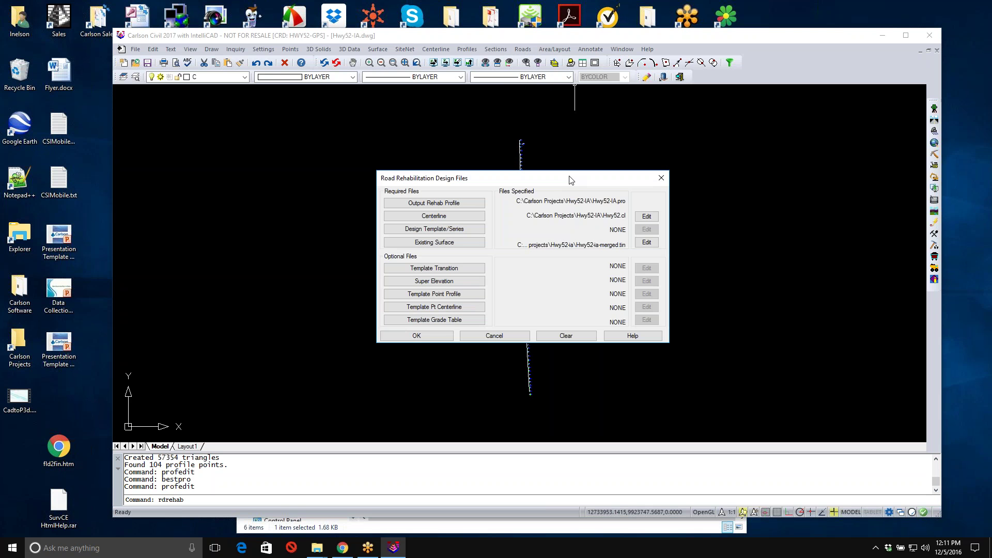
{"action": "left_click", "coordinate": [460, 205]}
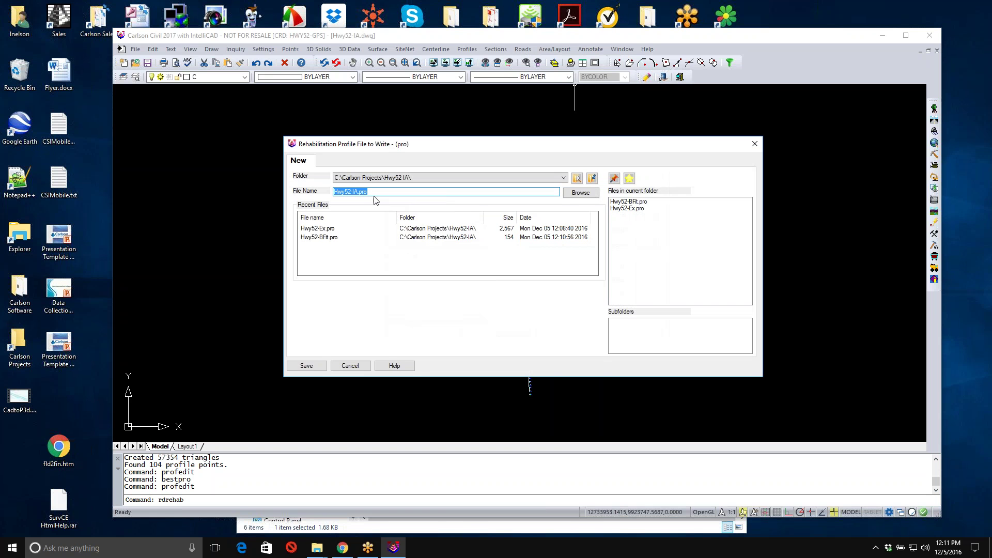
{"action": "left_click", "coordinate": [351, 191]}
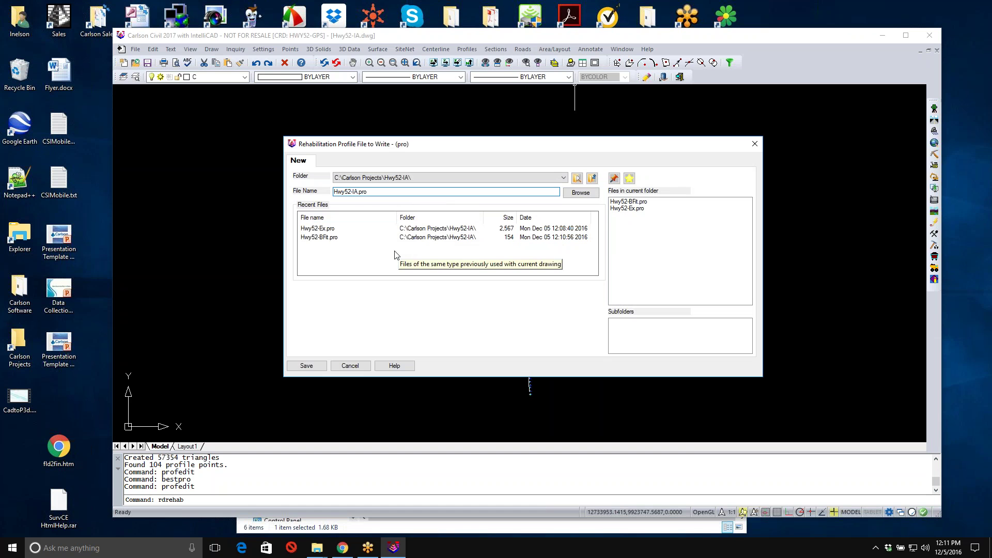
{"action": "key", "text": "Delete"}
{"action": "key", "text": "Delete"}
{"action": "type", "text": "Rehab"}
{"action": "left_click", "coordinate": [305, 366]}
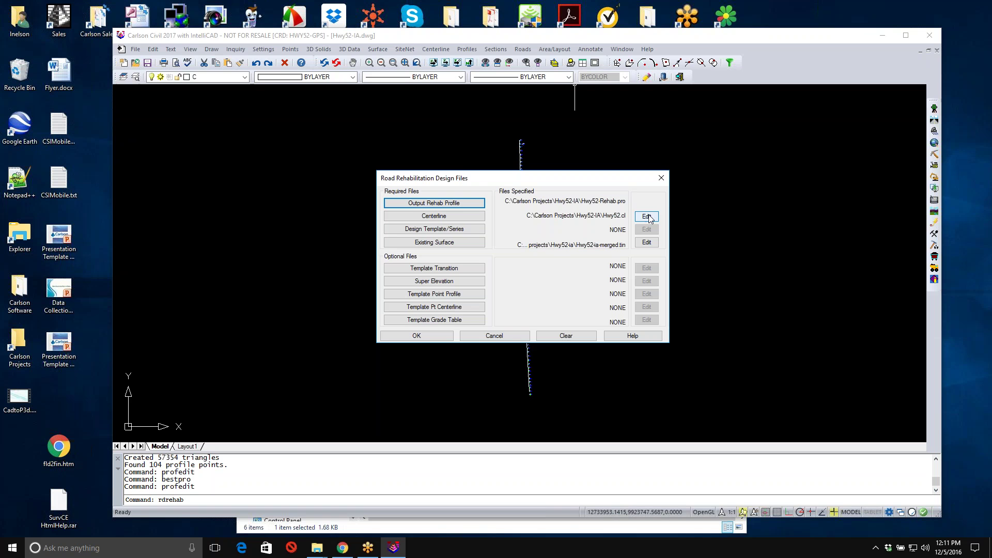
Specify a new design template file named Rural in the Hwy52-IA folder and open it for editing
{"action": "left_click", "coordinate": [437, 234]}
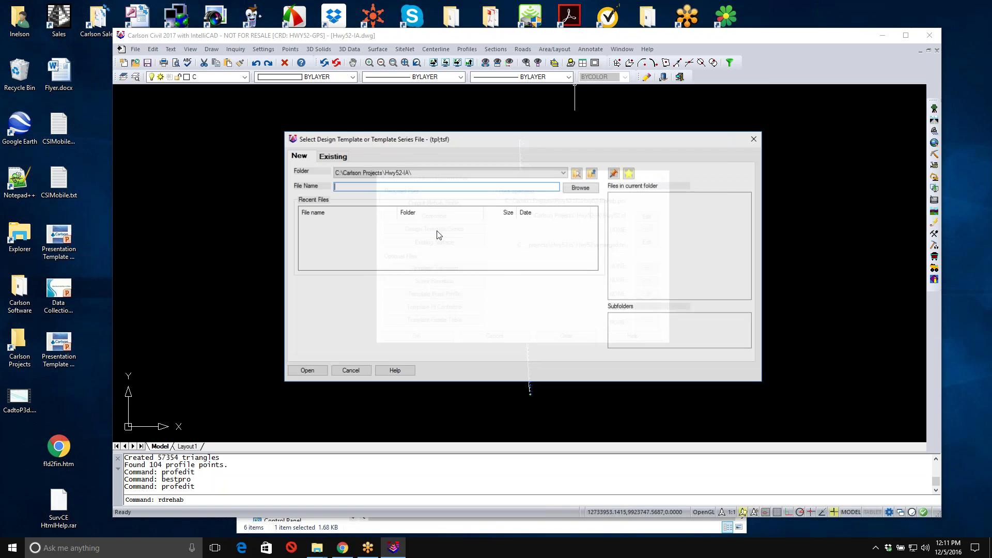
{"action": "type", "text": "Rural"}
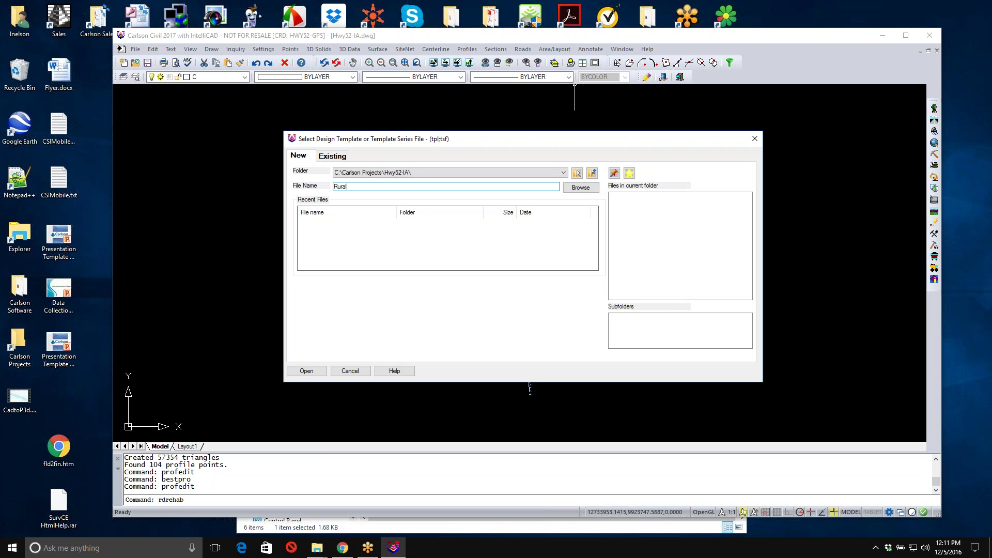
{"action": "left_click", "coordinate": [310, 370]}
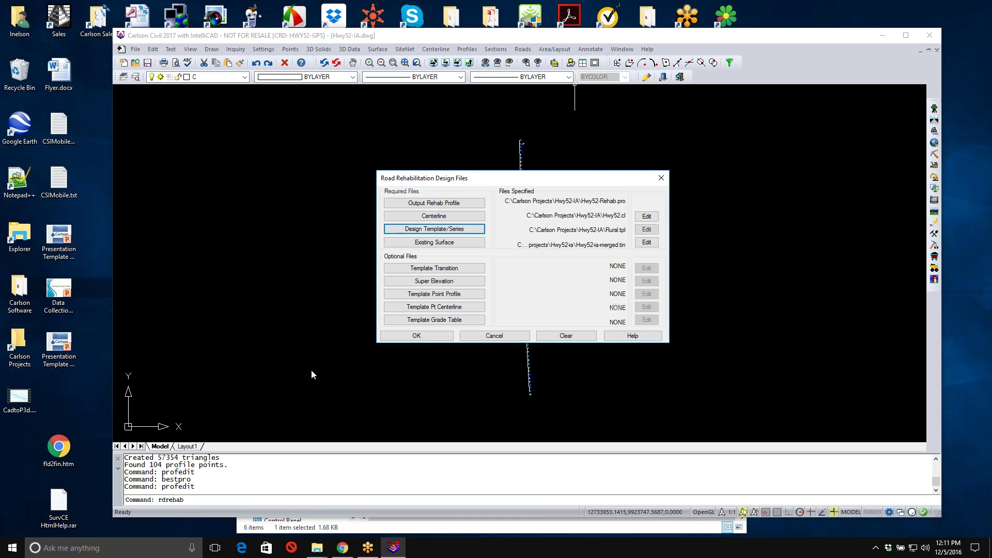
{"action": "left_click", "coordinate": [648, 229]}
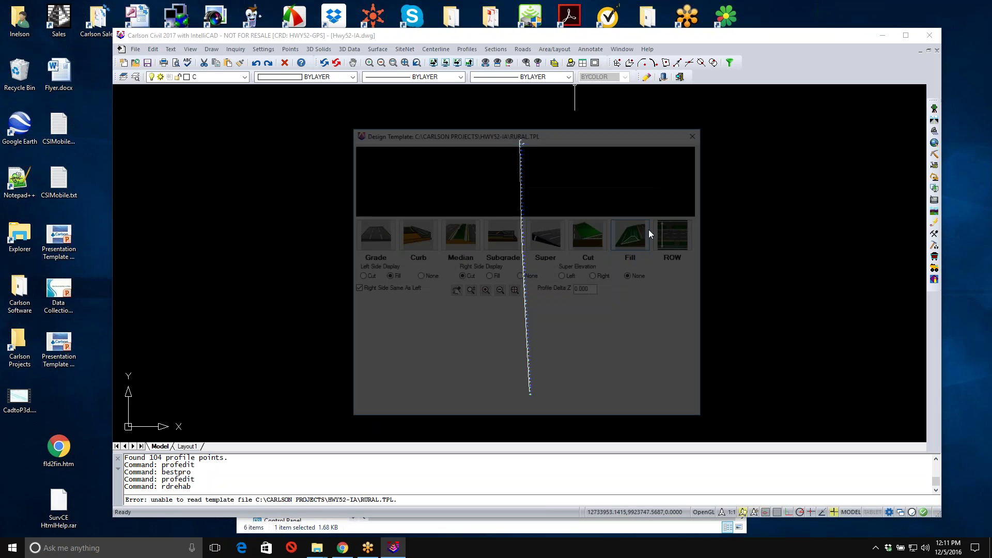
Add a linear grade to the template with a -2 percent slope, 14 horizontal distance and ID EP
{"action": "left_click", "coordinate": [368, 235]}
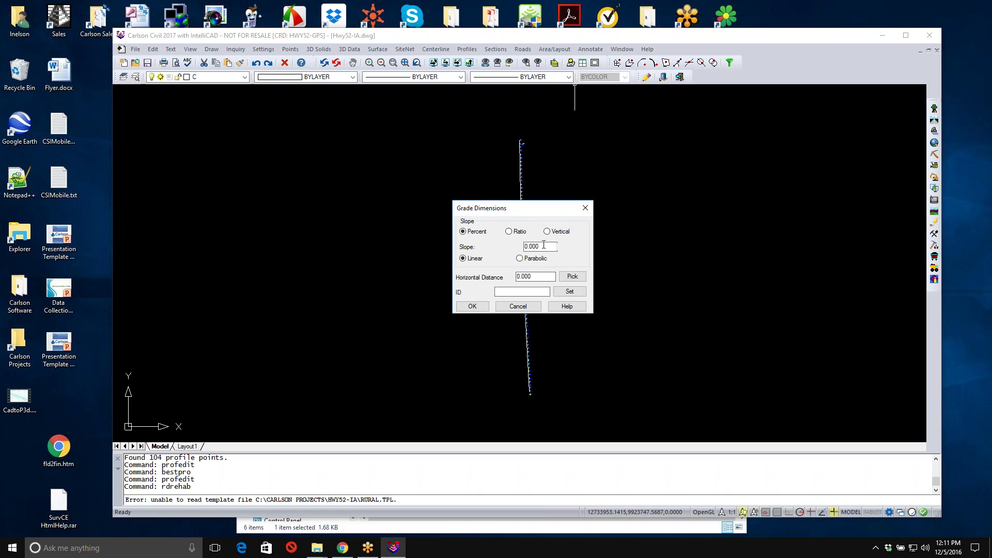
{"action": "type", "text": "-2"}
{"action": "key", "text": "Tab"}
{"action": "type", "text": "14"}
{"action": "key", "text": "Tab"}
{"action": "key", "text": "Tab"}
{"action": "type", "text": "E"}
{"action": "left_click", "coordinate": [470, 307]}
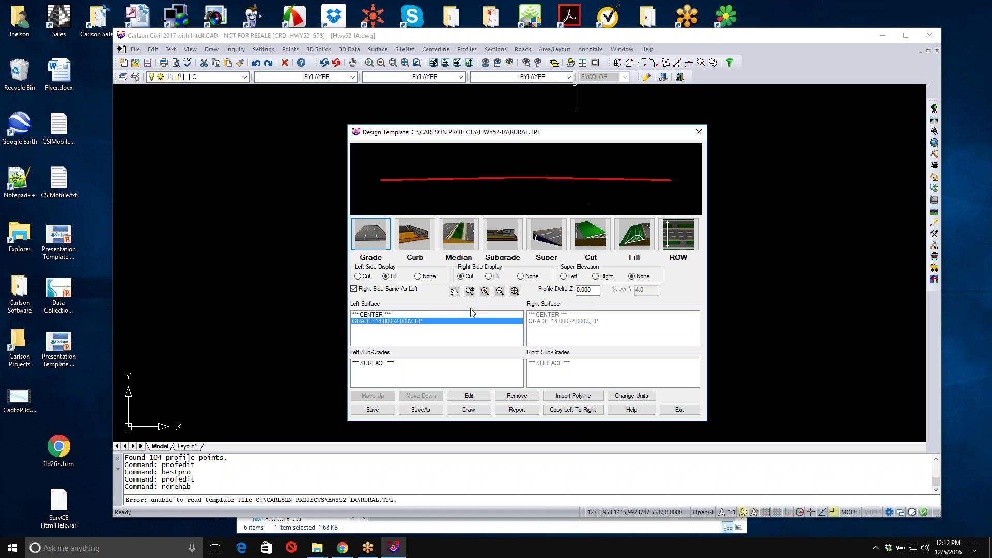
Add a shoulder grade to the template with a -4 percent slope, 12 horizontal distance and ID SH
{"action": "left_click", "coordinate": [385, 240]}
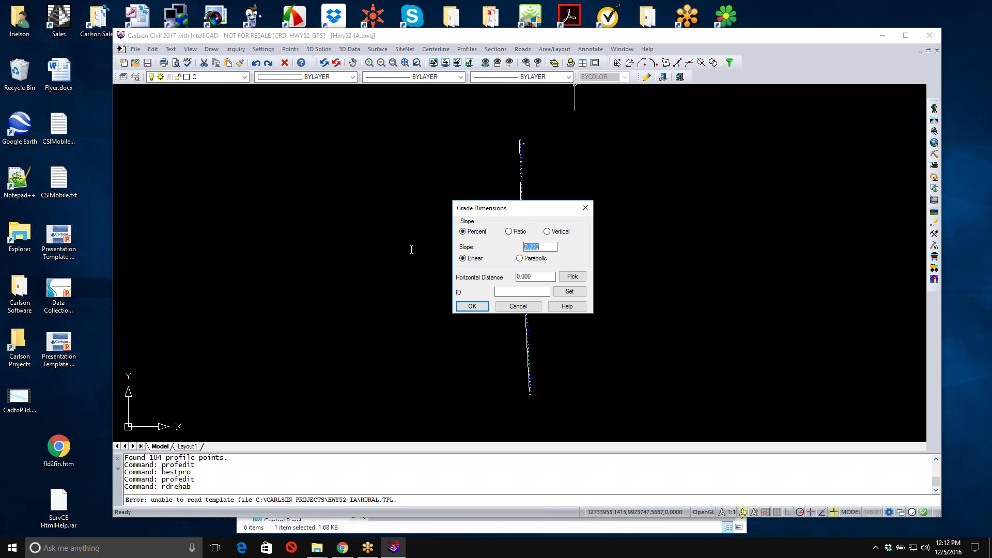
{"action": "type", "text": "-4"}
{"action": "key", "text": "Tab"}
{"action": "type", "text": "12"}
{"action": "key", "text": "Tab"}
{"action": "type", "text": "SH"}
{"action": "left_click", "coordinate": [471, 306]}
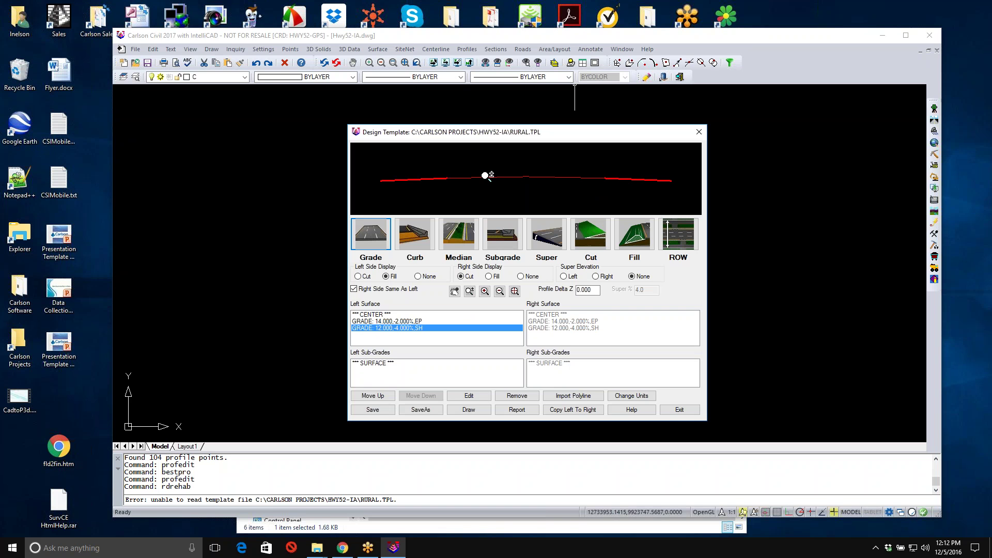
Add a surface-matching subgrade with horizontal offset 0, vertical offset 6 inches, distance to EP and material Conc
{"action": "left_click", "coordinate": [500, 245]}
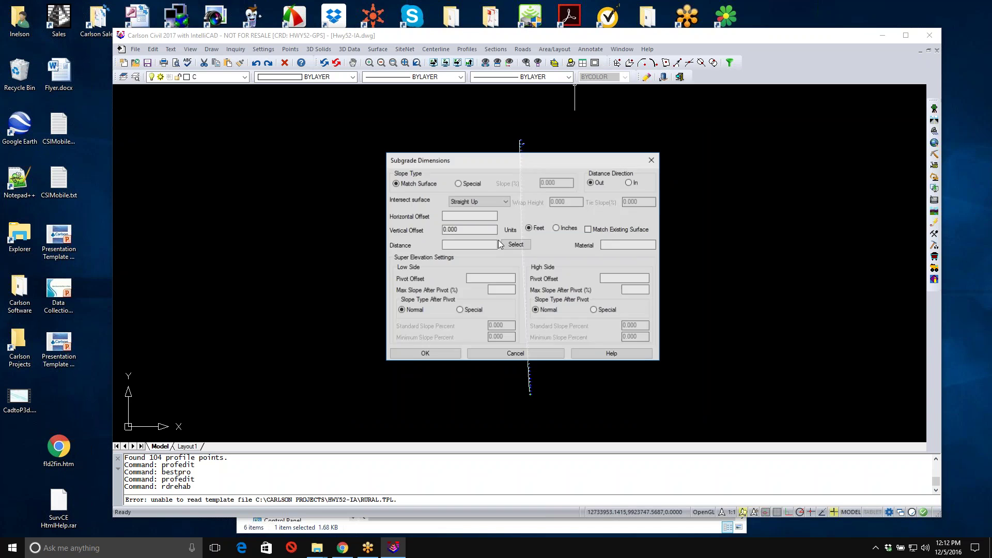
{"action": "left_click", "coordinate": [455, 218]}
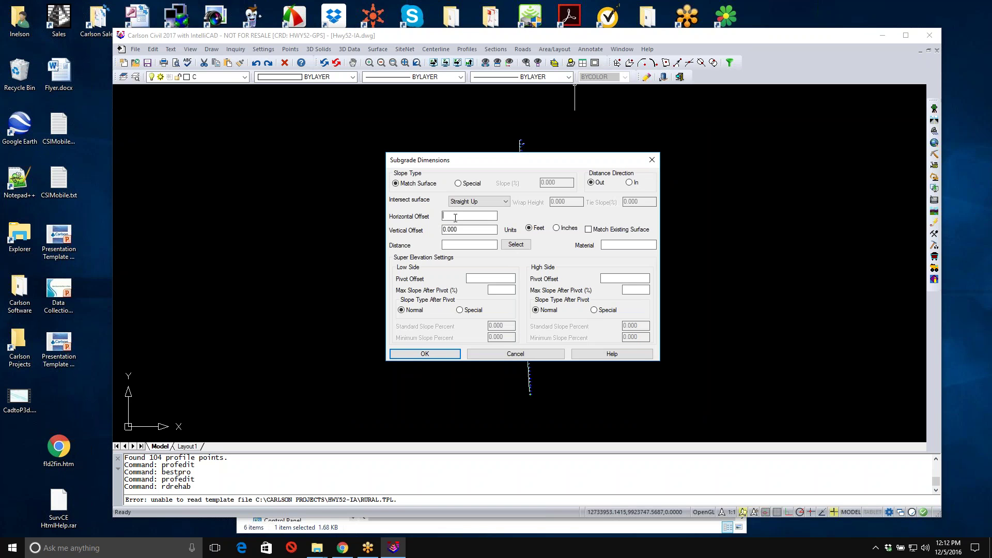
{"action": "type", "text": "0"}
{"action": "key", "text": "Tab"}
{"action": "type", "text": "6"}
{"action": "left_click", "coordinate": [477, 247]}
{"action": "type", "text": "EP"}
{"action": "left_click", "coordinate": [516, 245]}
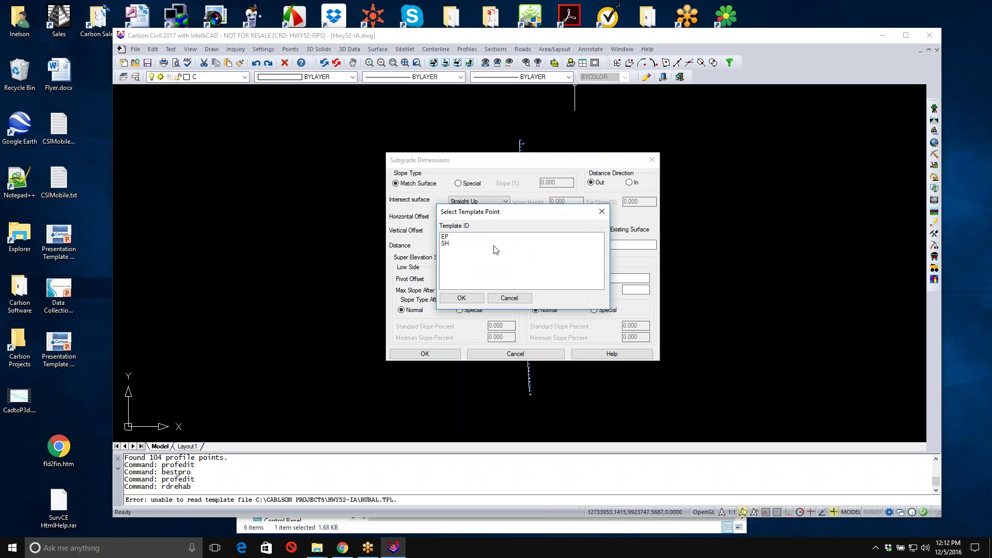
{"action": "left_click", "coordinate": [443, 237]}
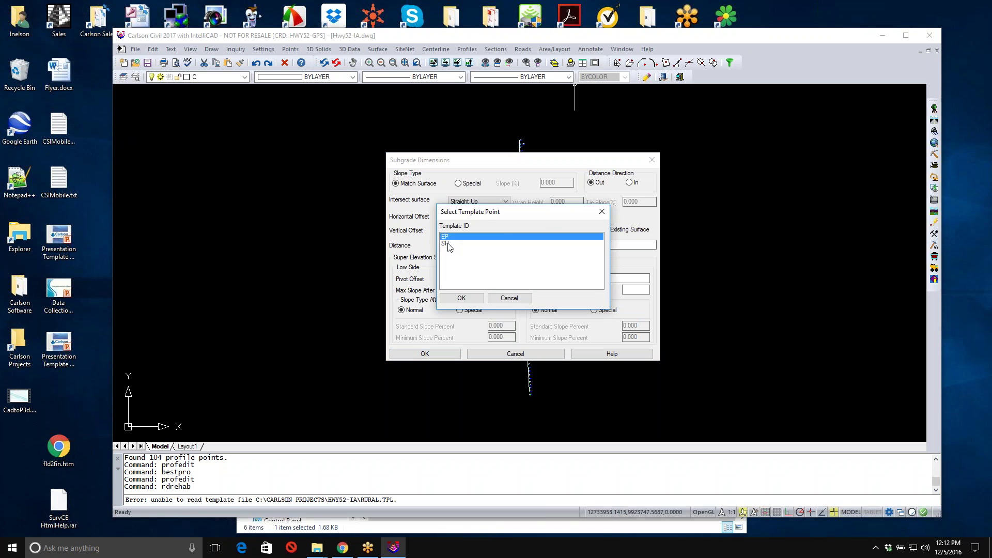
{"action": "left_click", "coordinate": [461, 298]}
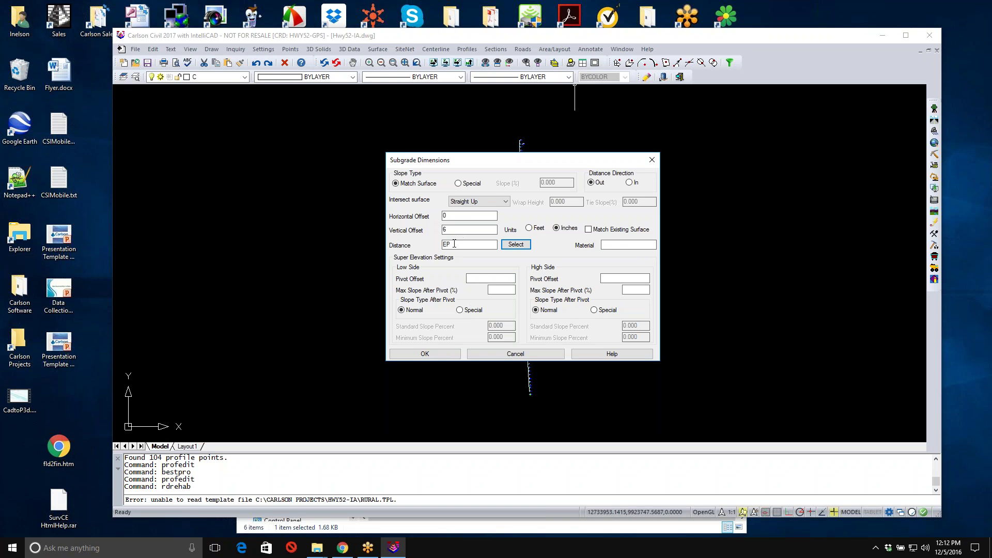
{"action": "left_click", "coordinate": [614, 244]}
{"action": "type", "text": "Conc"}
{"action": "left_click", "coordinate": [448, 355]}
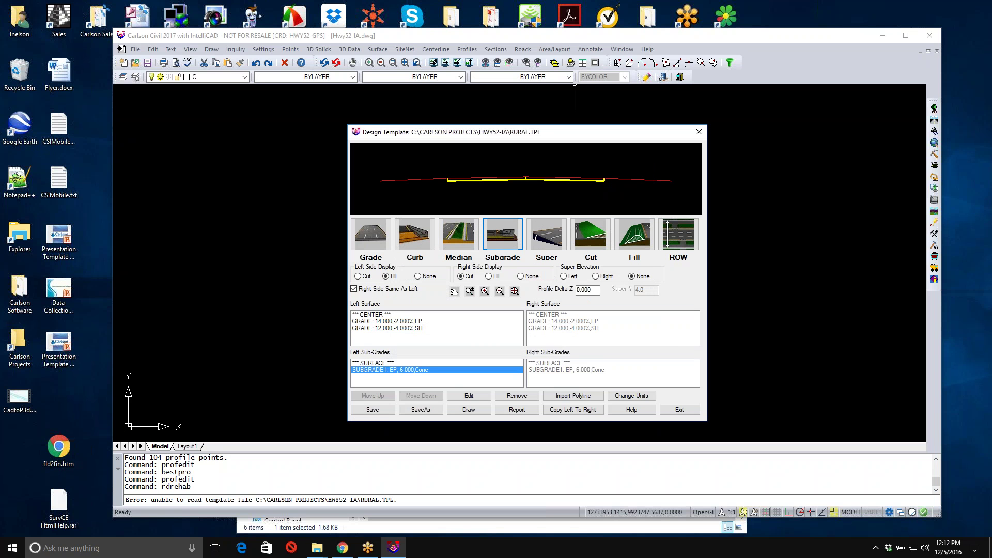
Add a second subgrade starting at EP with a 4-inch vertical offset, distance to SH and material Crushed Agg
{"action": "left_click", "coordinate": [499, 235]}
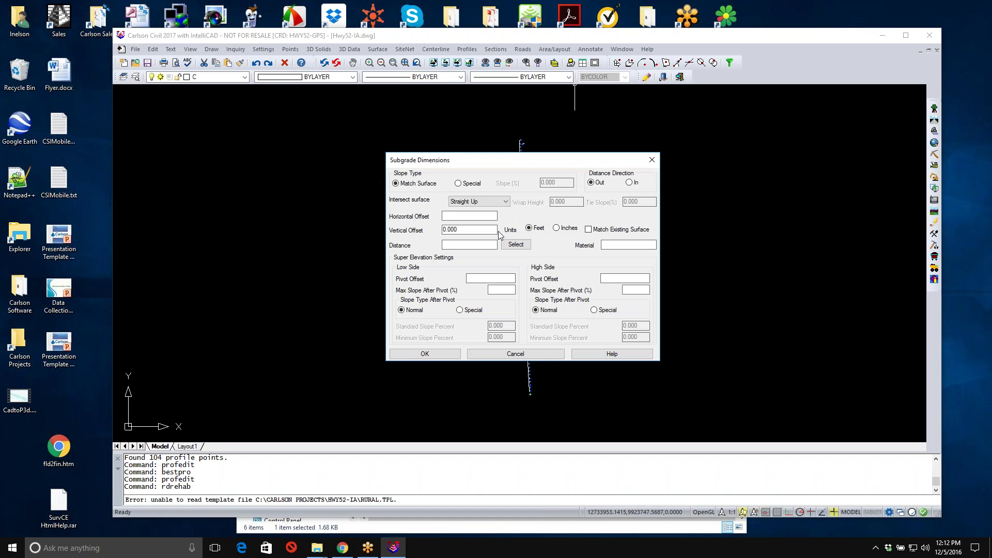
{"action": "left_click", "coordinate": [462, 217]}
{"action": "type", "text": "E"}
{"action": "key", "text": "Tab"}
{"action": "type", "text": "4"}
{"action": "left_click", "coordinate": [566, 231]}
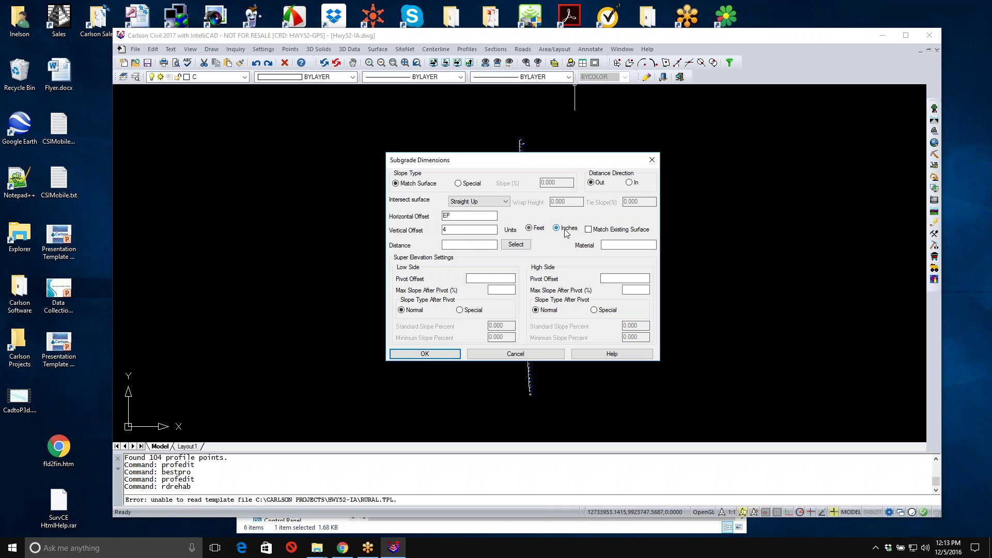
{"action": "left_click", "coordinate": [475, 245]}
{"action": "key", "text": "Tab"}
{"action": "key", "text": "Tab"}
{"action": "type", "text": "Crushed Agg"}
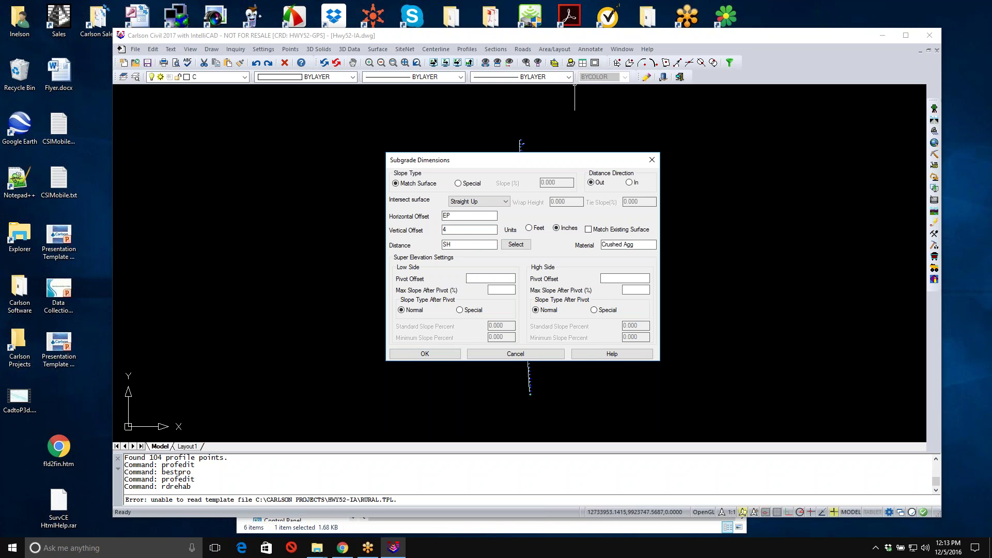
{"action": "left_click", "coordinate": [427, 354]}
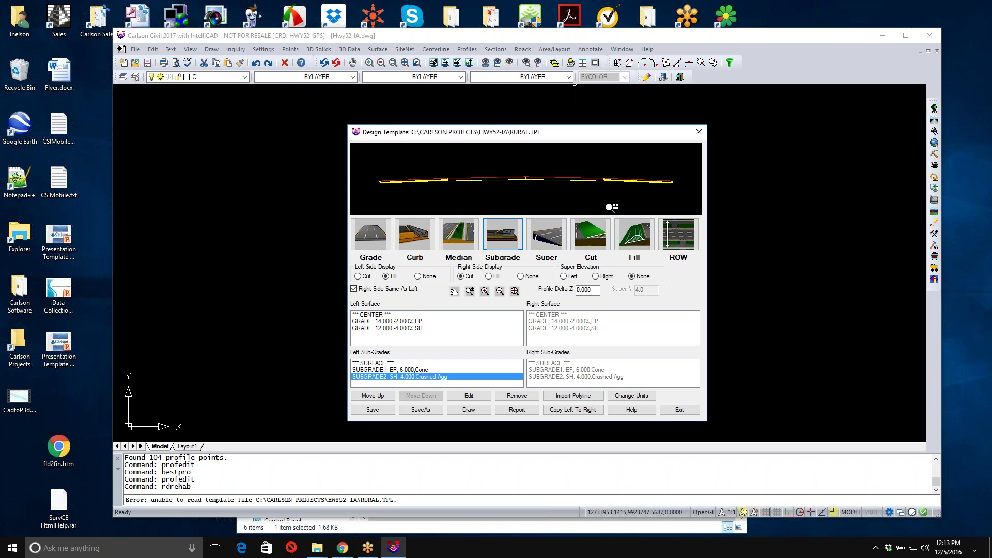
Define the template's cut grade with a slope ratio of 3, keeping the right side same as left
{"action": "left_click", "coordinate": [591, 233]}
{"action": "left_click", "coordinate": [391, 216]}
{"action": "left_click", "coordinate": [453, 410]}
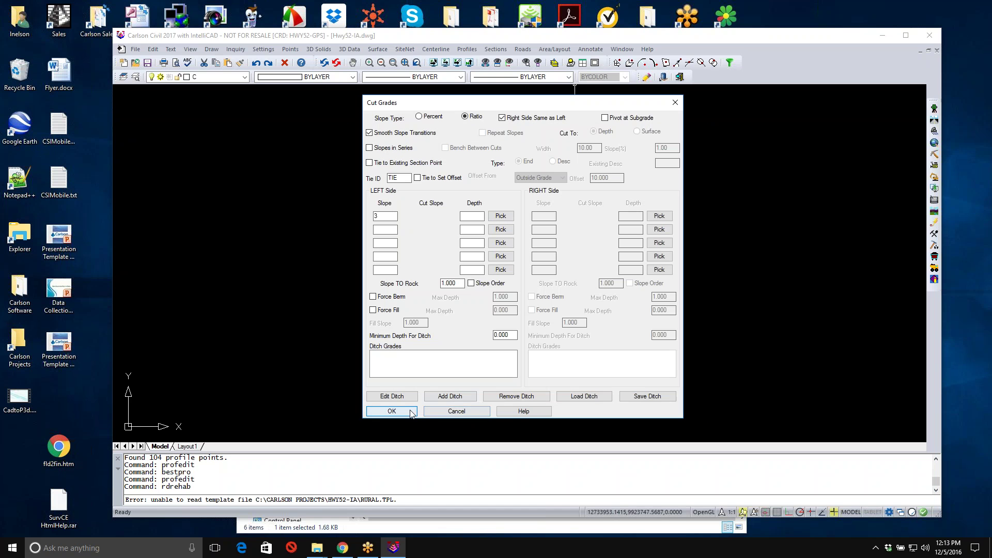
Define the template's fill grade with a slope ratio of 3, then exit the template and save the changes to RURAL.TPL
{"action": "left_click", "coordinate": [630, 237]}
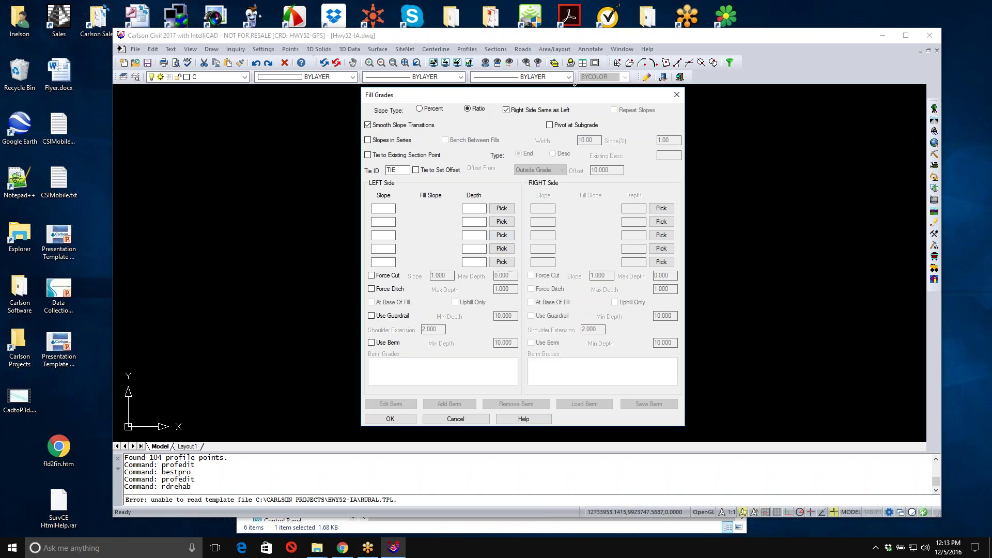
{"action": "type", "text": "3"}
{"action": "left_click", "coordinate": [390, 419]}
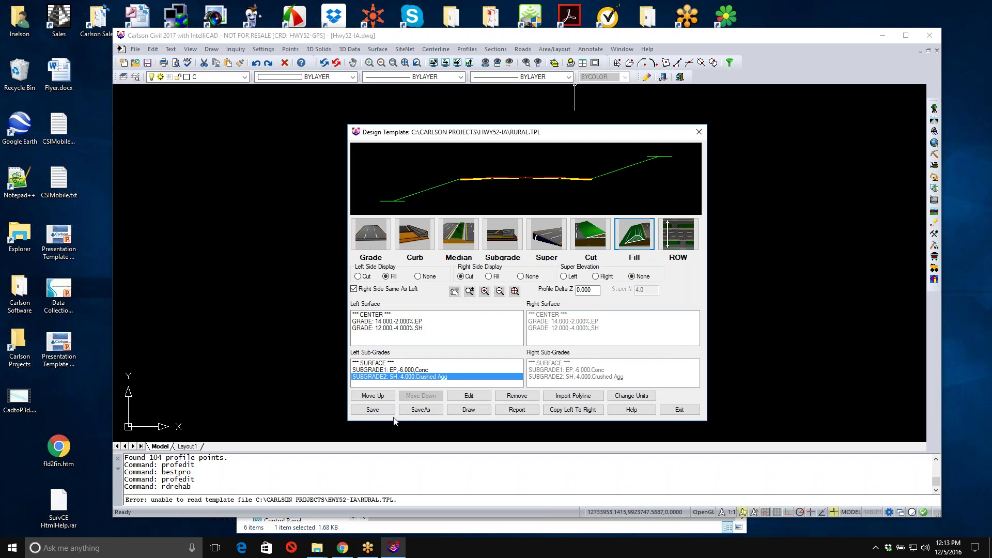
{"action": "left_click", "coordinate": [679, 409]}
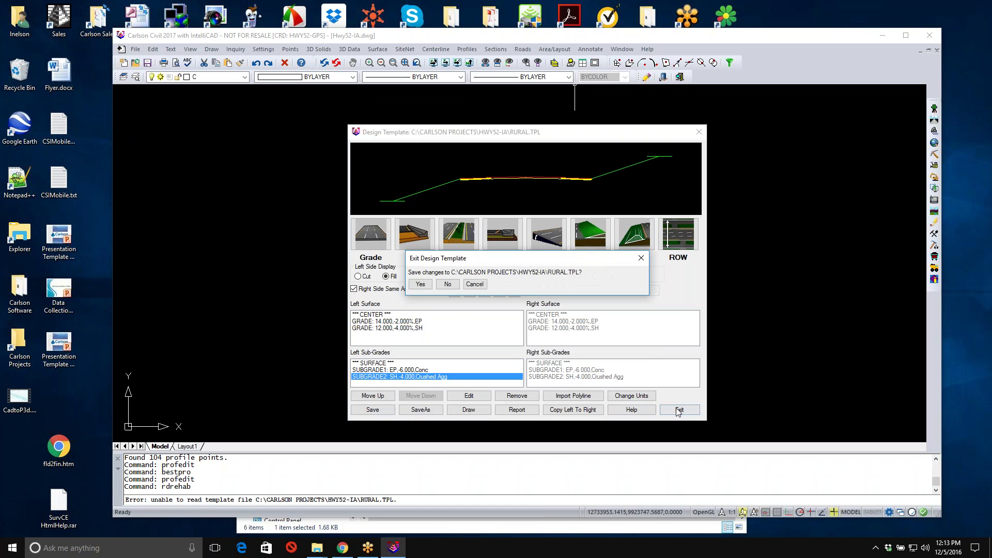
{"action": "left_click", "coordinate": [420, 284]}
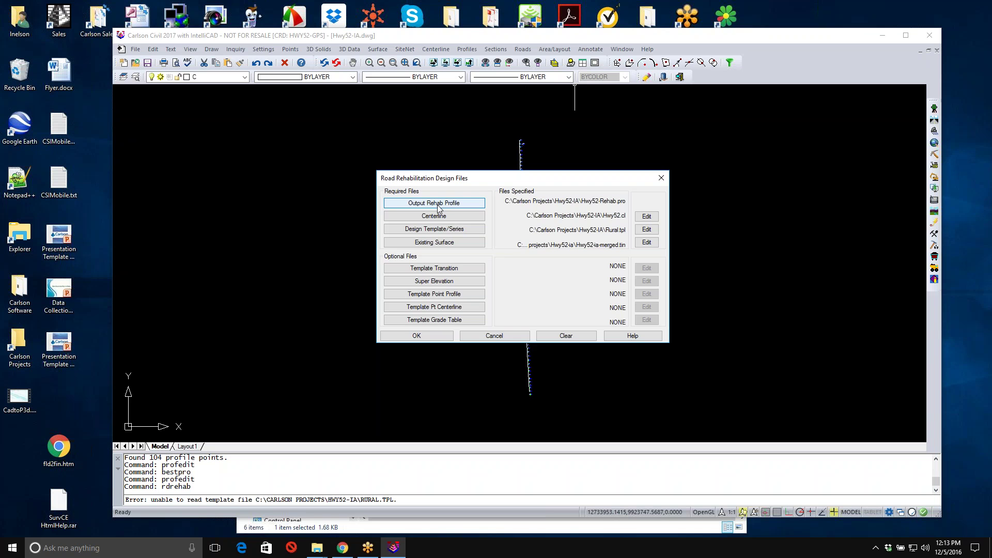
Generate the Hwy52-Rehab.pro rehabilitation profile with a station interval of 25, accepting the best-fit vertical curve settings and residuals
{"action": "left_click", "coordinate": [417, 336]}
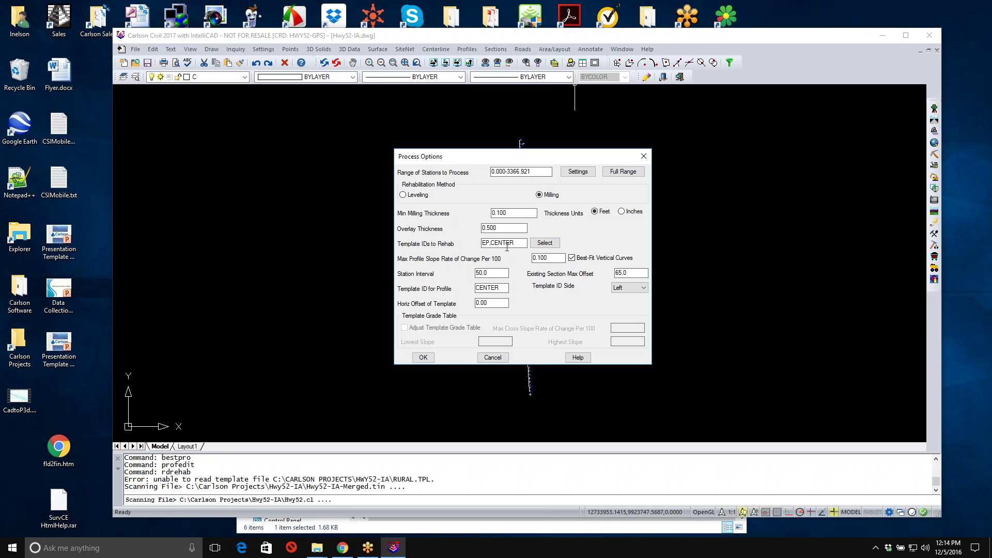
{"action": "double_click", "coordinate": [489, 274]}
{"action": "type", "text": "25"}
{"action": "left_click", "coordinate": [423, 358]}
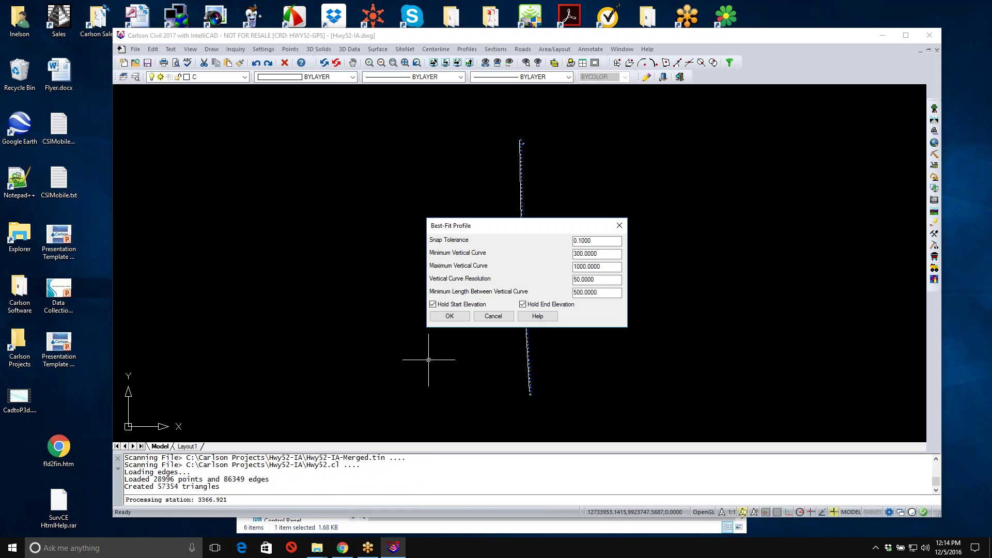
{"action": "left_click", "coordinate": [451, 315]}
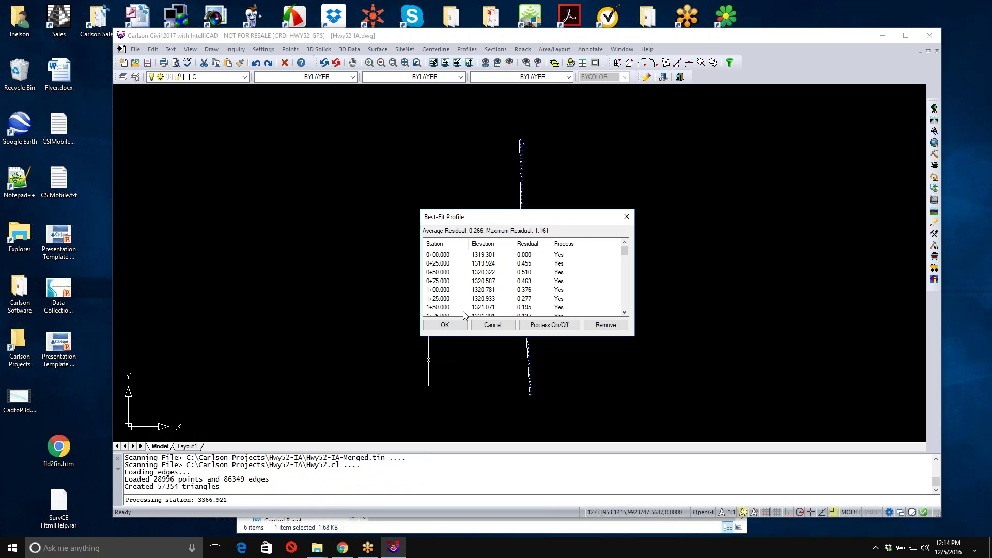
{"action": "left_click", "coordinate": [452, 324]}
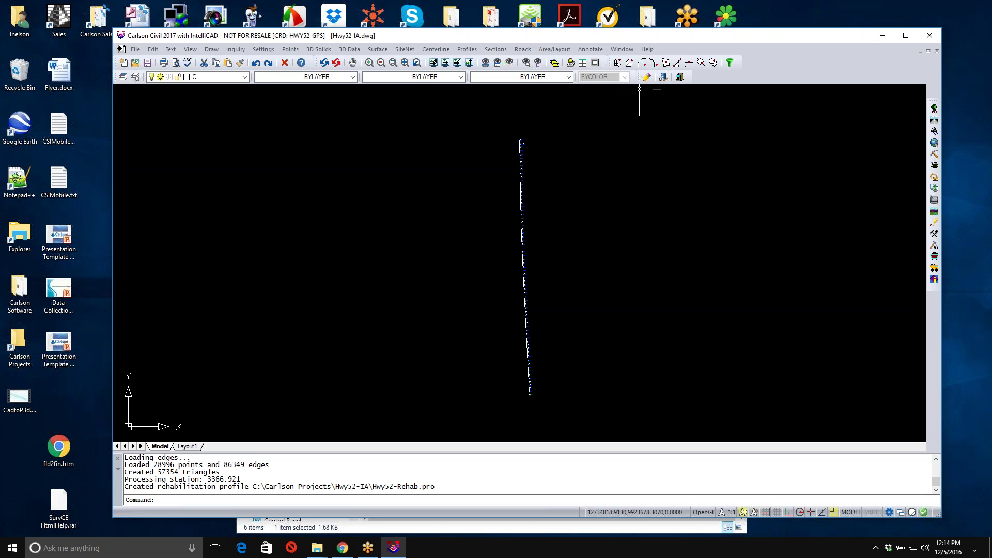
Preview the Hwy52-Rehab.pro and Hwy52-BFit.pro profile files to compare their shapes, without opening either one
{"action": "left_click", "coordinate": [467, 49]}
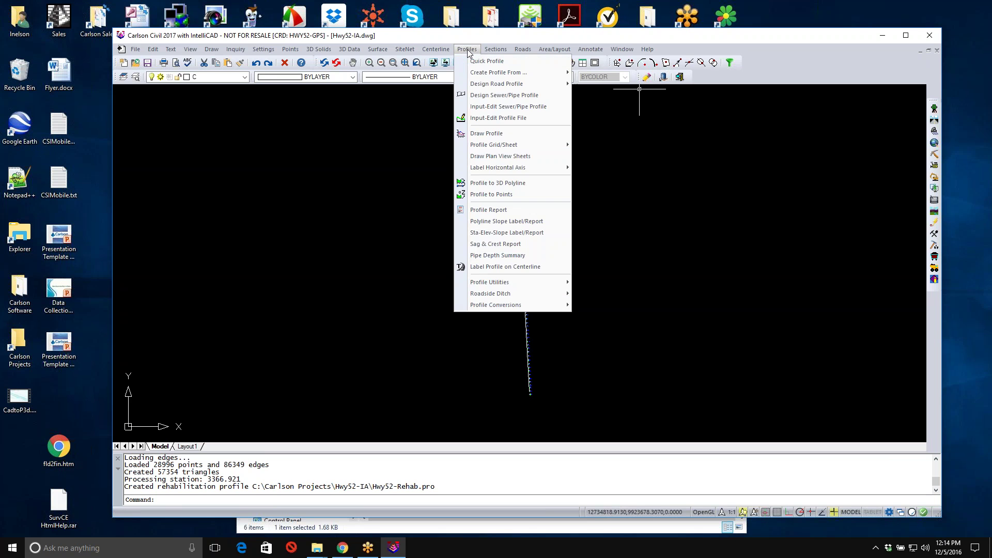
{"action": "left_click", "coordinate": [491, 117]}
{"action": "left_click", "coordinate": [652, 227]}
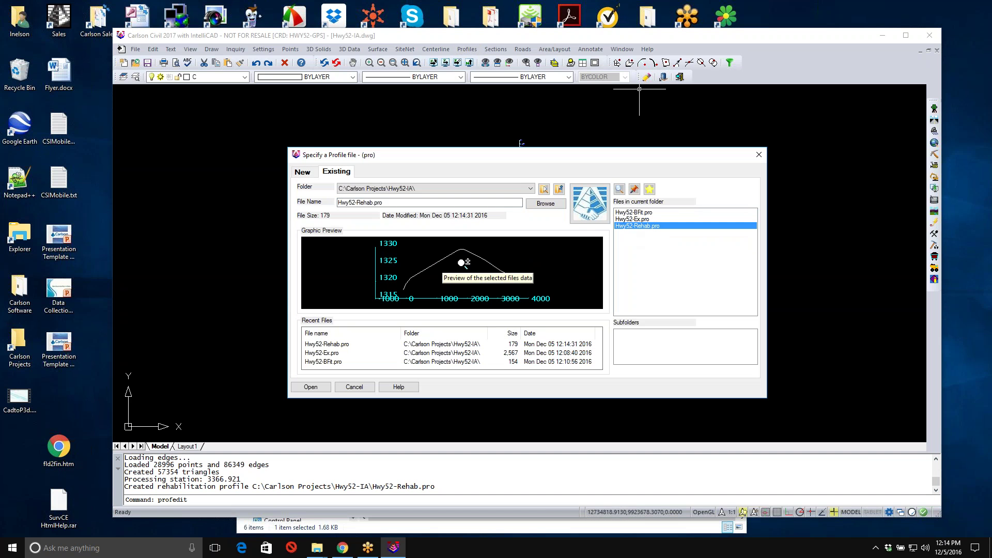
{"action": "left_click", "coordinate": [643, 213]}
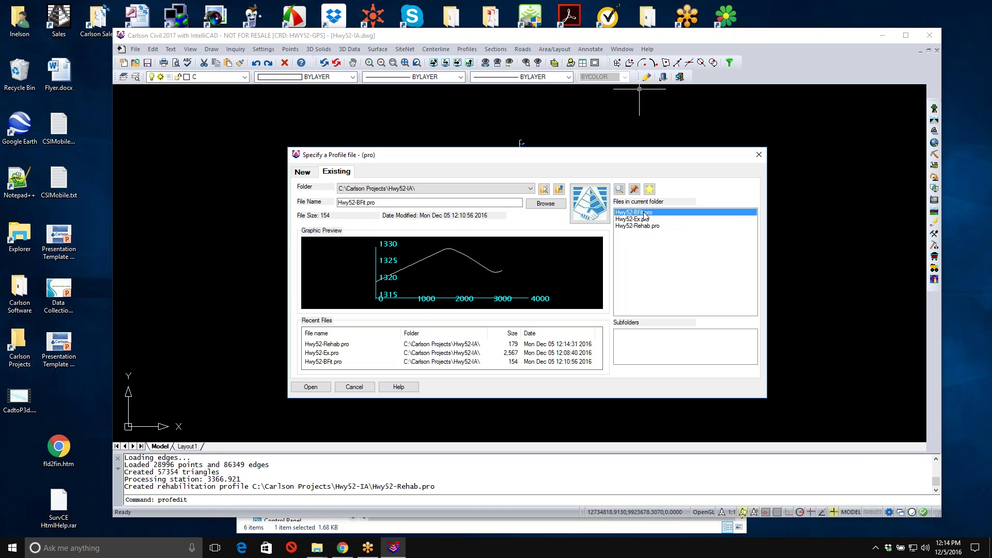
{"action": "left_click", "coordinate": [355, 388]}
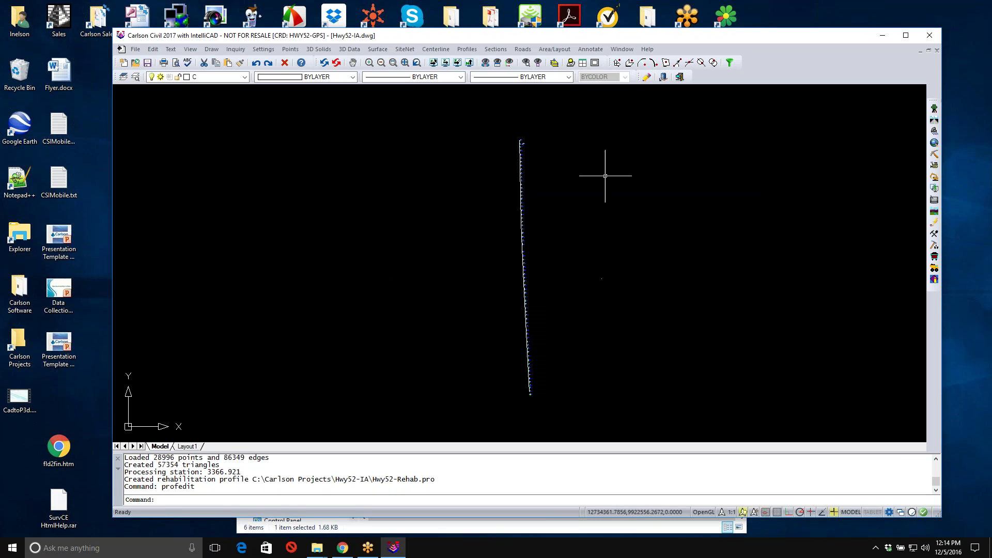
Start Process Road Design and specify Hwy52-BFit.pro as the design profile
{"action": "left_click", "coordinate": [524, 50]}
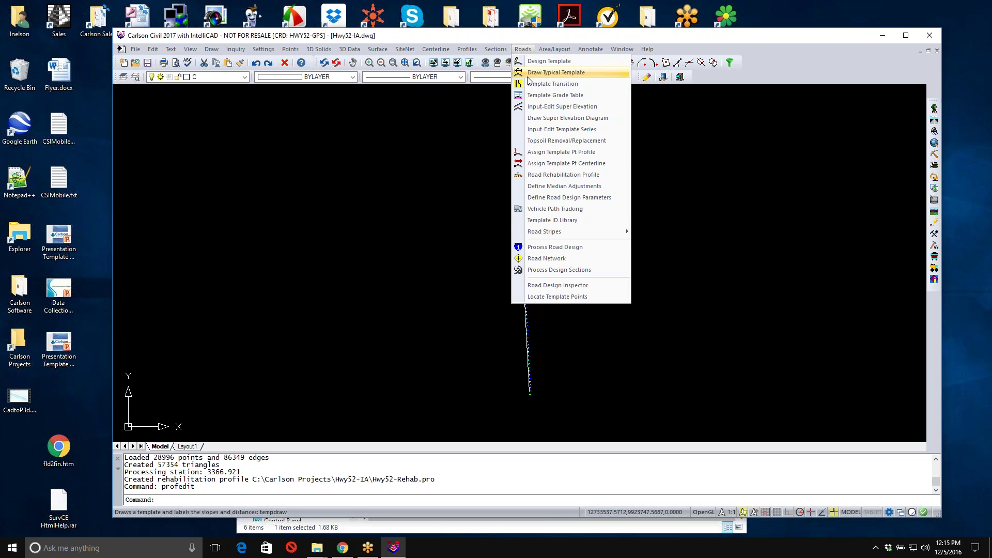
{"action": "left_click", "coordinate": [556, 248]}
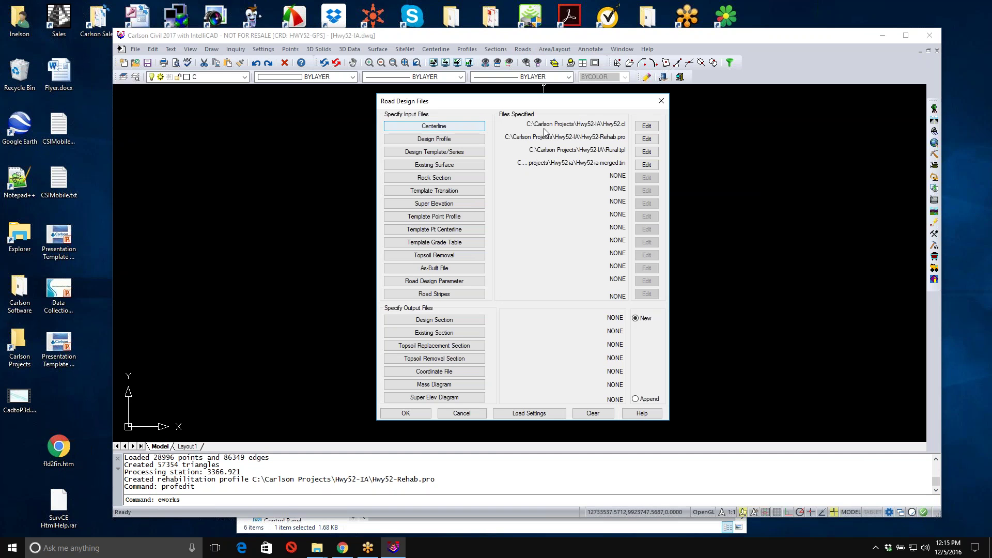
{"action": "left_click", "coordinate": [434, 139]}
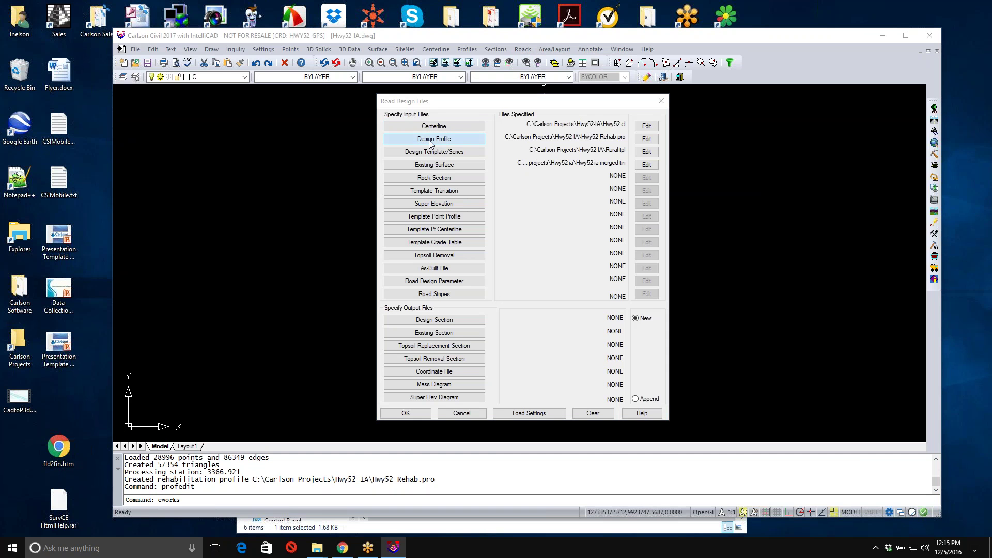
{"action": "left_click", "coordinate": [337, 346]}
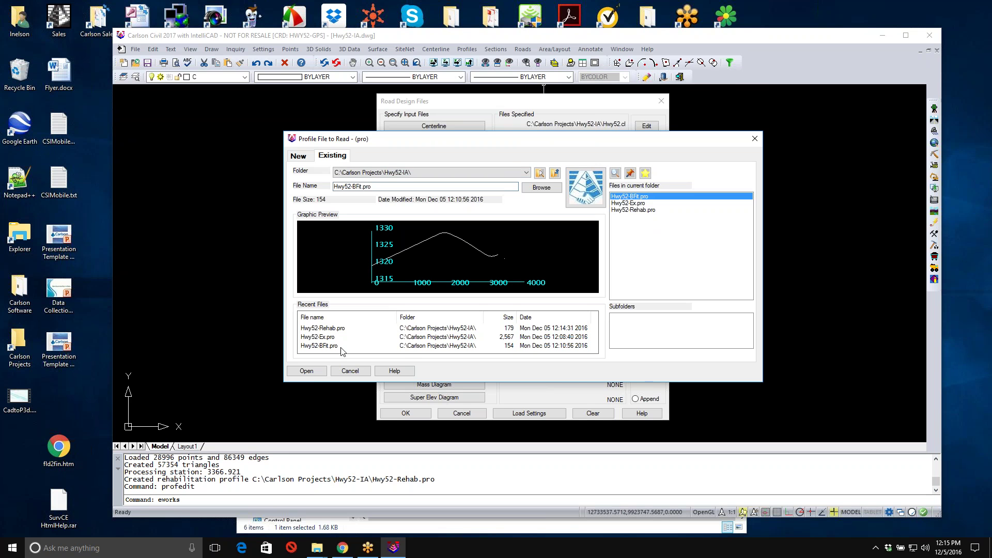
{"action": "left_click", "coordinate": [306, 371]}
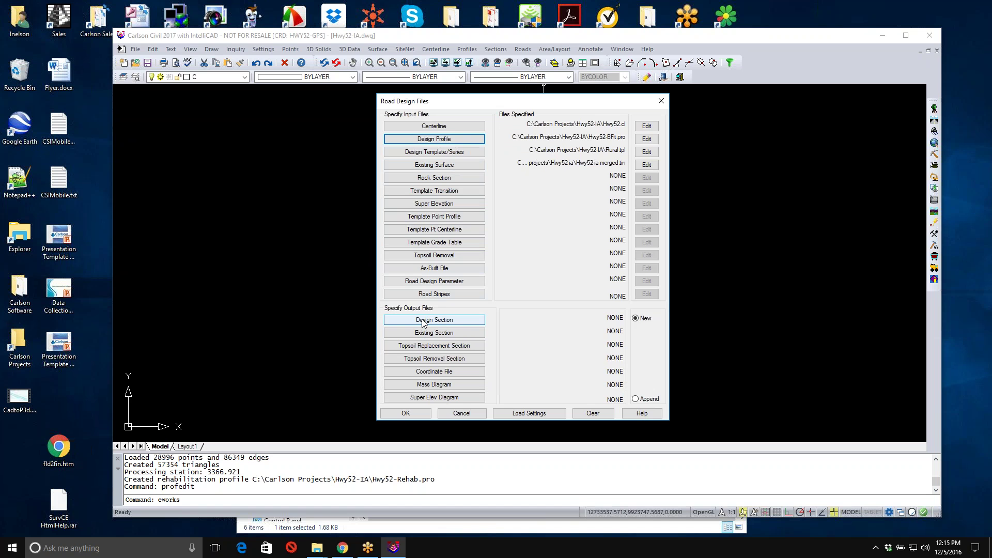
Specify Hwy52-Fn as the design section output file and Hwy52-Ex as the existing section output file
{"action": "left_click", "coordinate": [448, 323]}
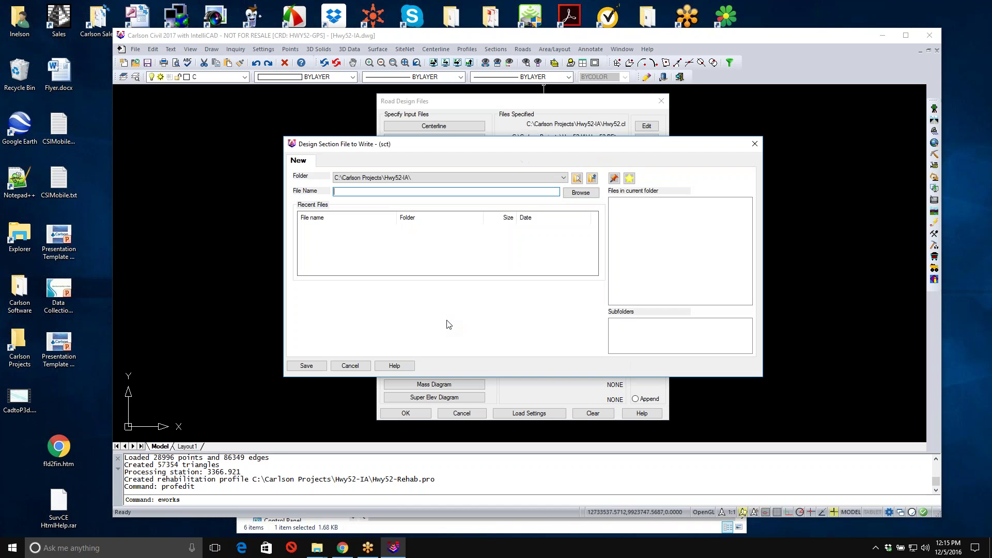
{"action": "type", "text": "Hwy52-Fn"}
{"action": "left_click", "coordinate": [304, 365]}
{"action": "left_click", "coordinate": [413, 333]}
{"action": "type", "text": "Hwy52-Ex"}
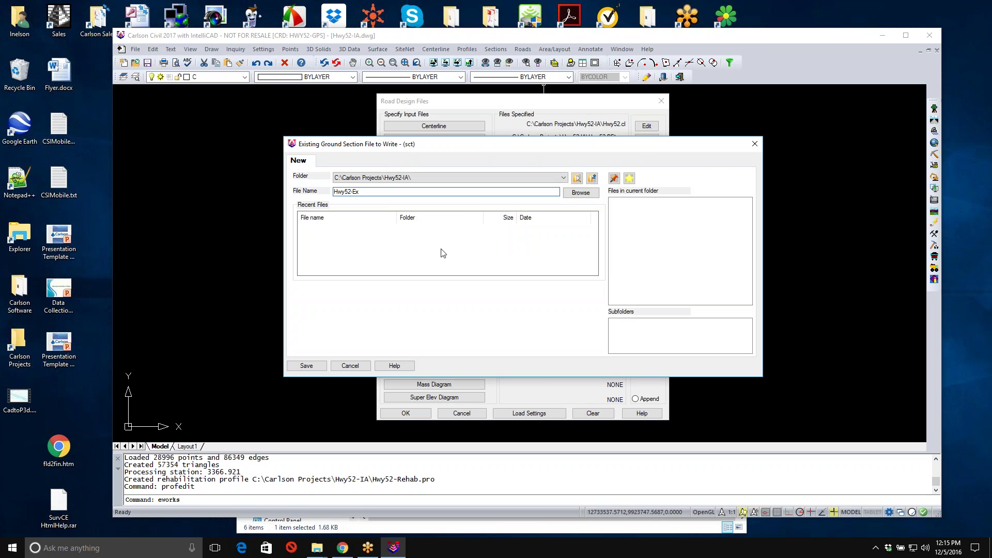
{"action": "left_click", "coordinate": [316, 367]}
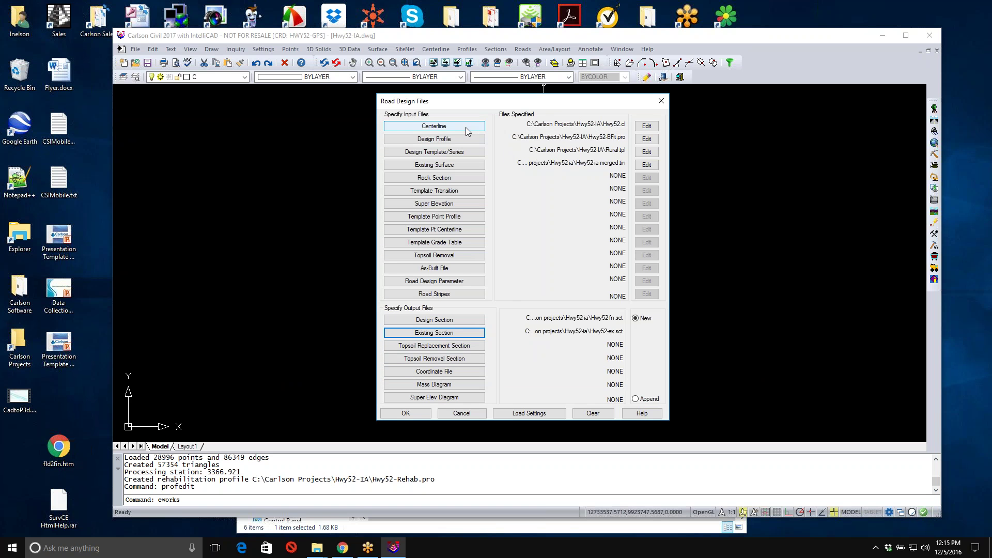
Process the road design with surface triangulation and merging with the existing surface enabled, then review and close the volume report
{"action": "left_click", "coordinate": [412, 413]}
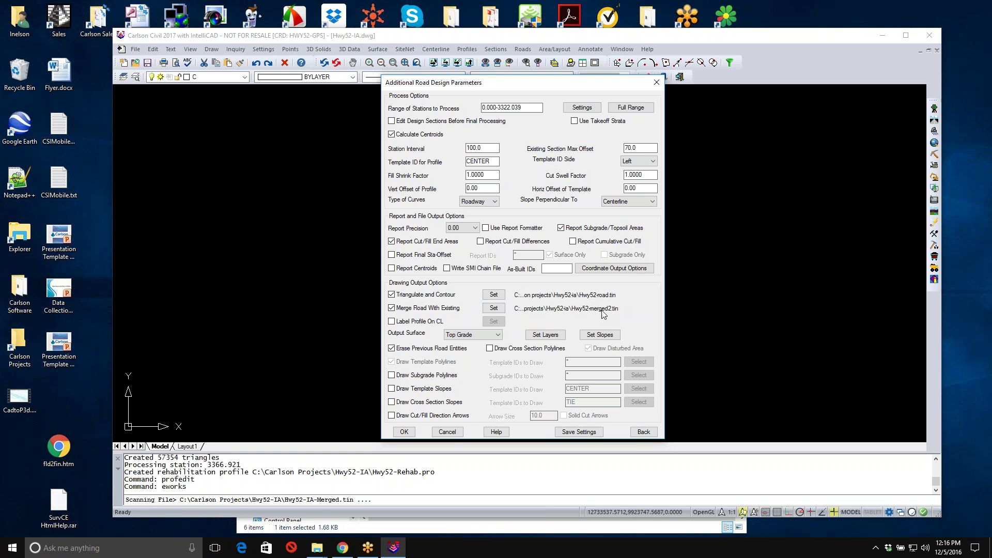
{"action": "left_click", "coordinate": [404, 432]}
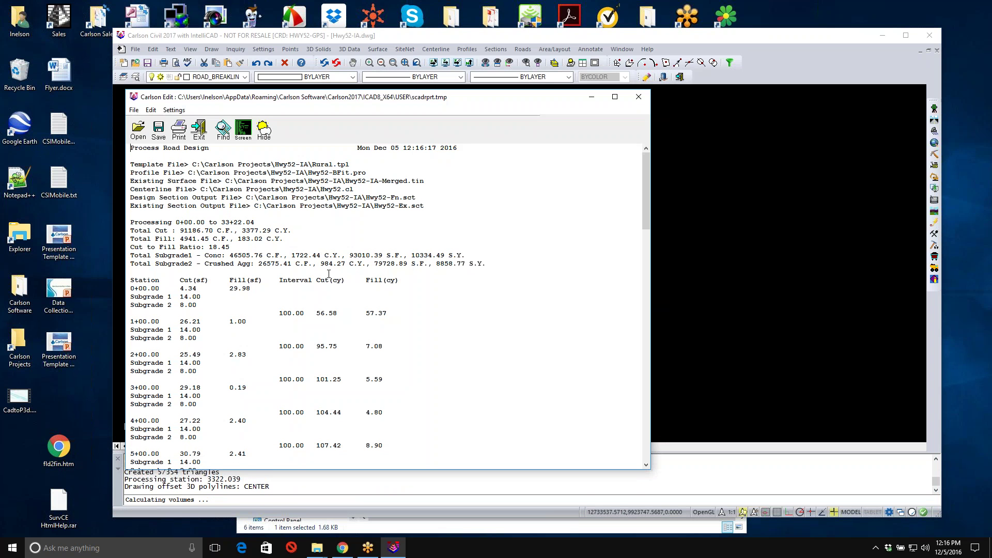
{"action": "scroll", "coordinate": [280, 223], "scroll_direction": "down", "scroll_amount": 11}
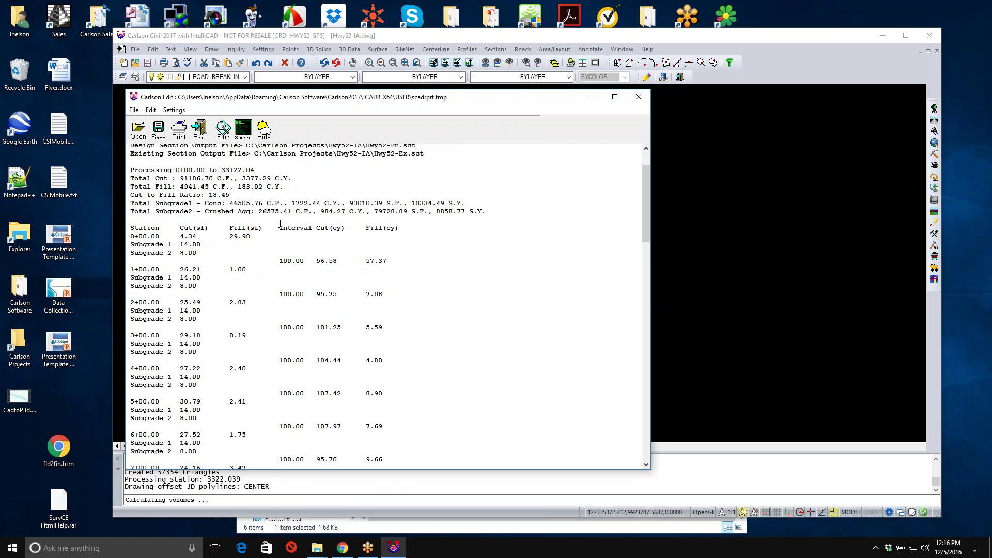
{"action": "scroll", "coordinate": [280, 223], "scroll_direction": "up", "scroll_amount": 11}
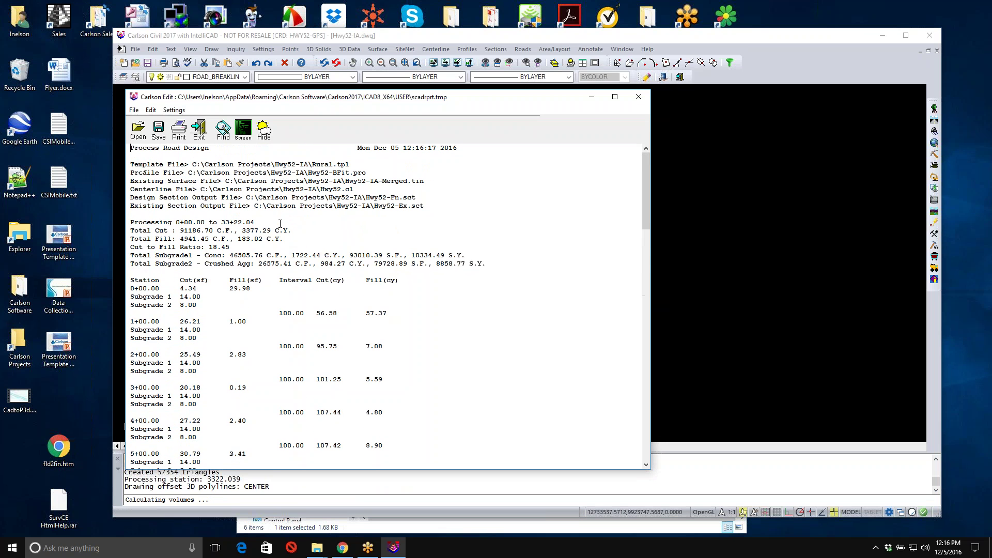
{"action": "left_click", "coordinate": [198, 130]}
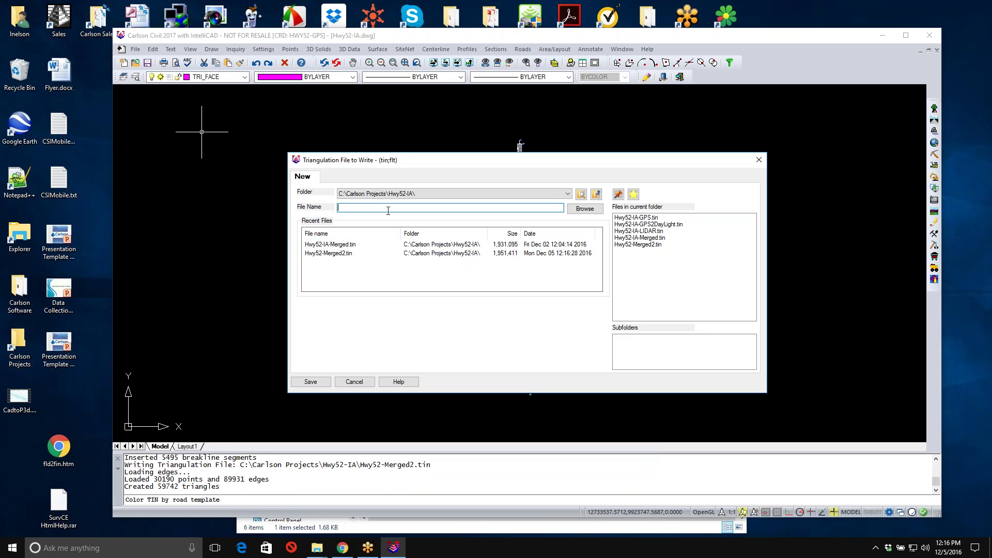
Save the template-colored triangulation surface as Hwy52-Merged3.tin
{"action": "type", "text": "Hwy52-IA-GPS.tin"}
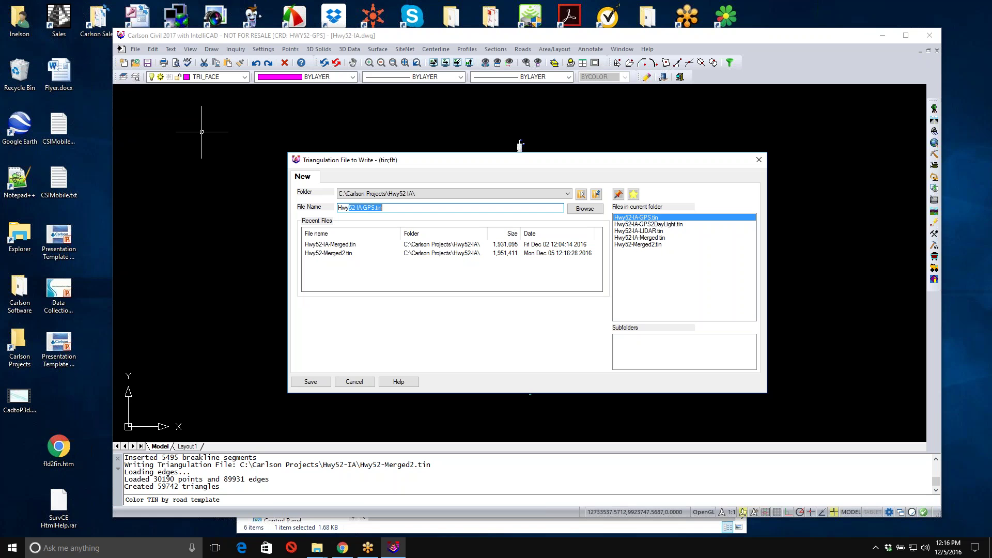
{"action": "left_click", "coordinate": [329, 253]}
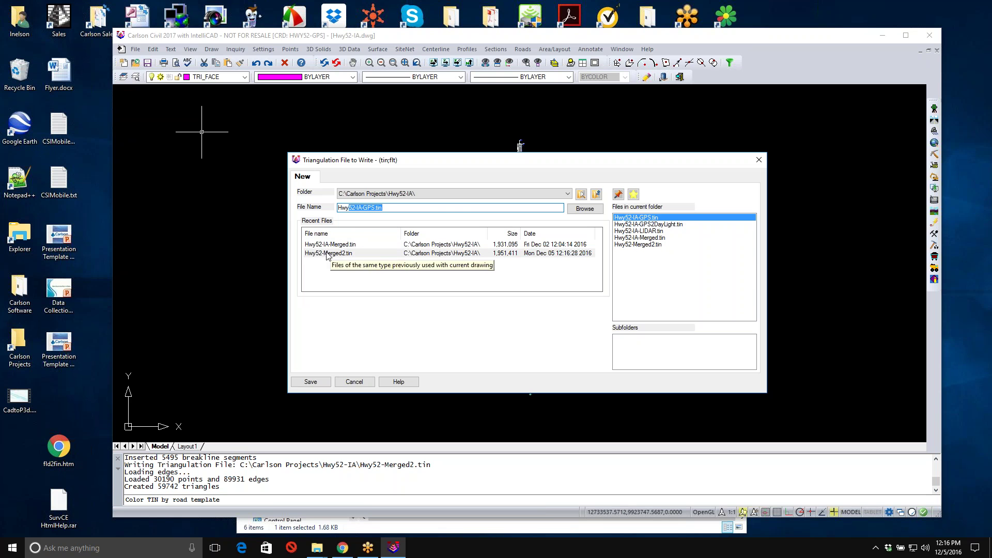
{"action": "left_click", "coordinate": [377, 208]}
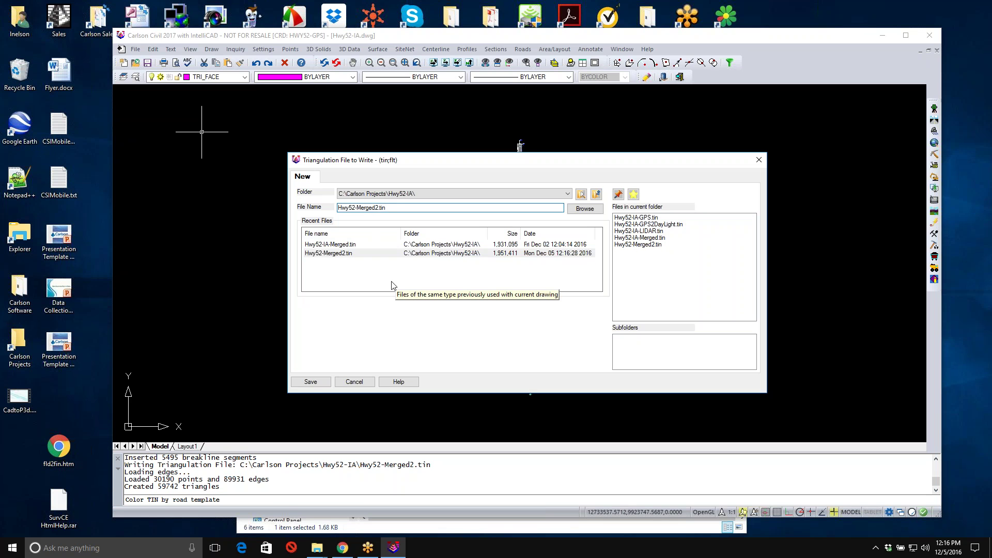
{"action": "type", "text": "3"}
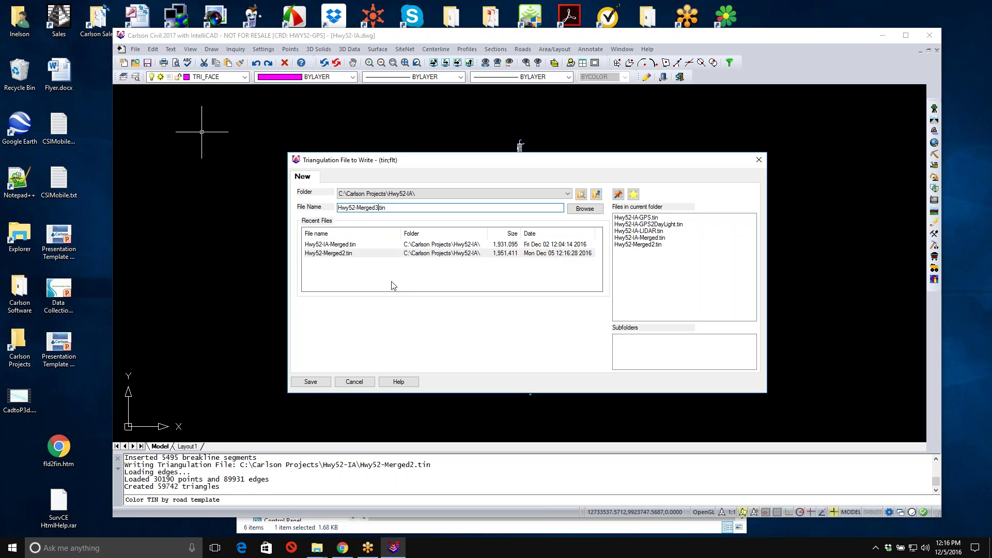
{"action": "left_click", "coordinate": [311, 383]}
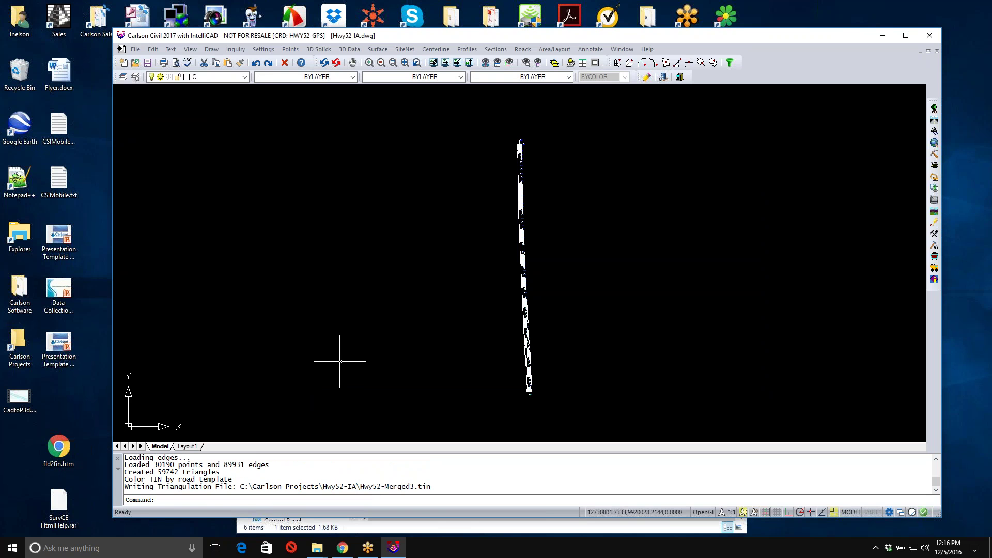
Inspect the Hwy52-Merged3.tin surface in the 3D viewer, looking along the road corridor, then close the viewer
{"action": "left_click", "coordinate": [190, 50]}
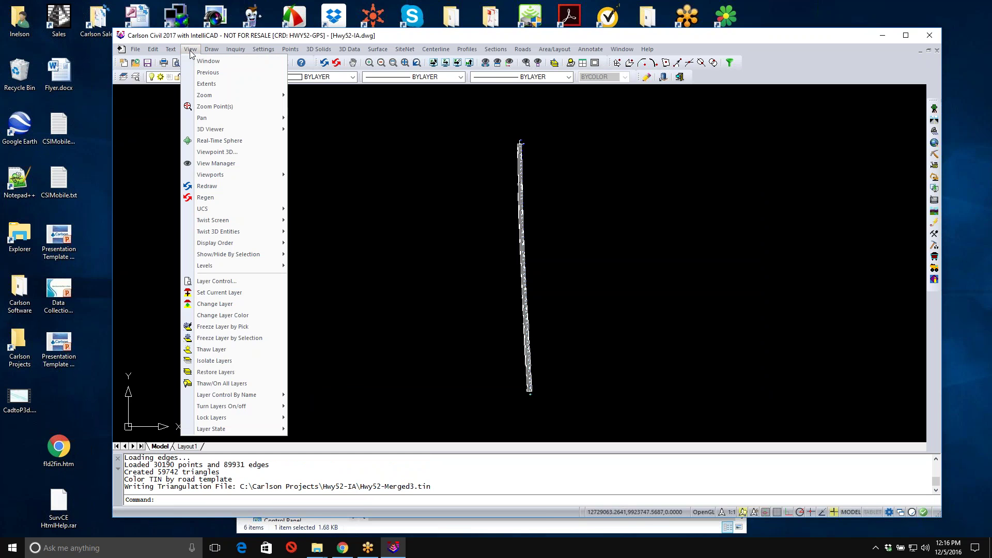
{"action": "mouse_move", "coordinate": [227, 129]}
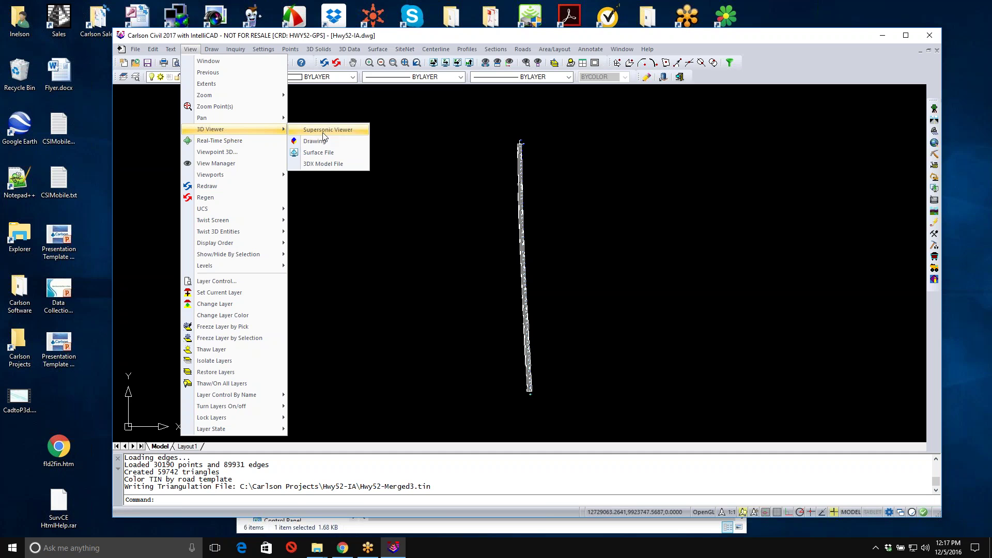
{"action": "left_click", "coordinate": [332, 153]}
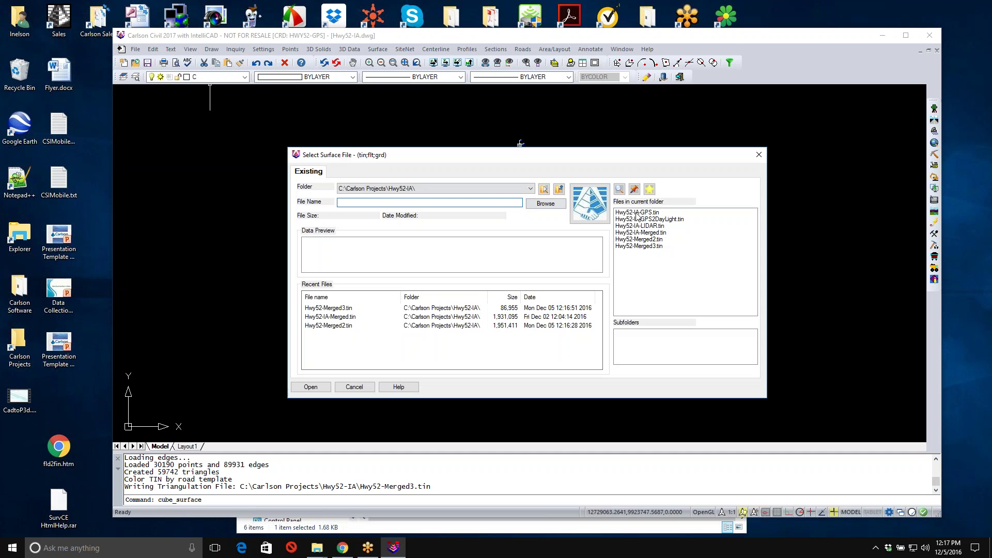
{"action": "left_click", "coordinate": [634, 247]}
{"action": "left_click", "coordinate": [311, 387]}
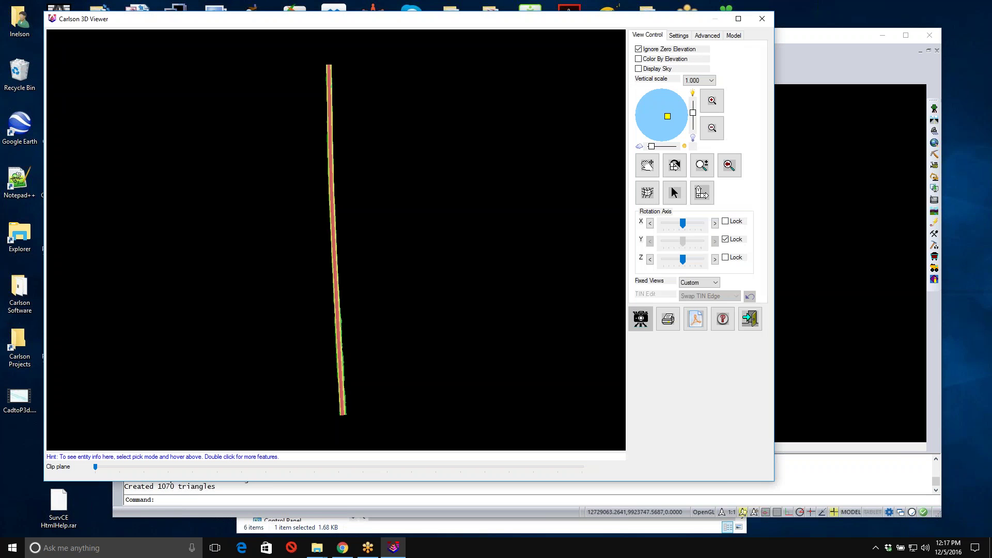
{"action": "left_click_drag", "start_coordinate": [337, 367], "coordinate": [307, 206]}
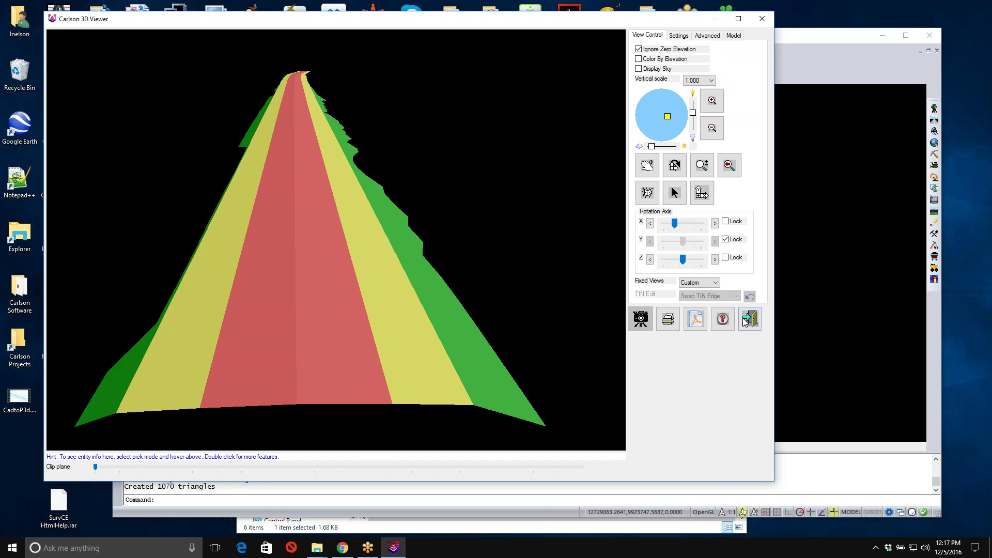
{"action": "left_click", "coordinate": [749, 319]}
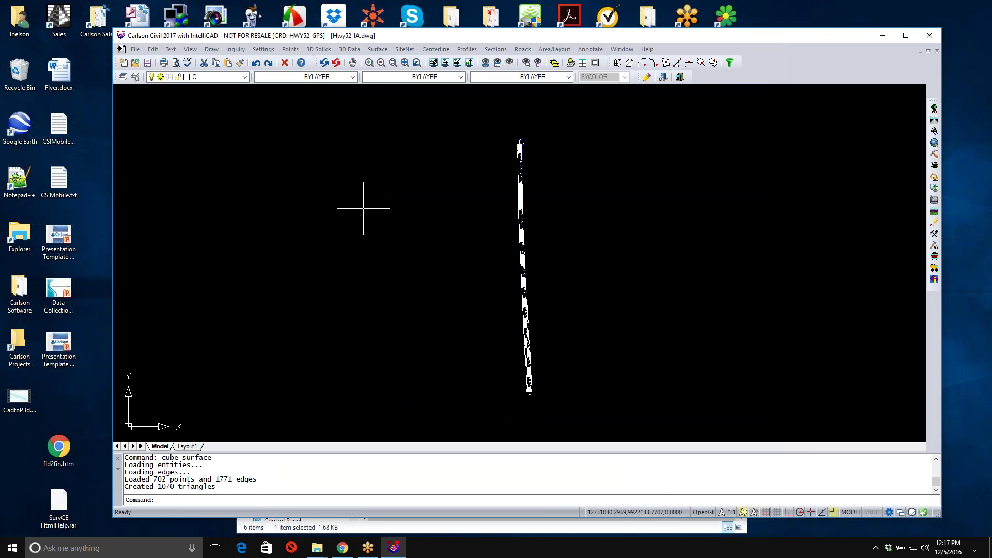
Inspect the Hwy52-Merged2.tin surface in the 3D viewer, examining how the road ties into the existing ground, then close the viewer
{"action": "left_click", "coordinate": [190, 49]}
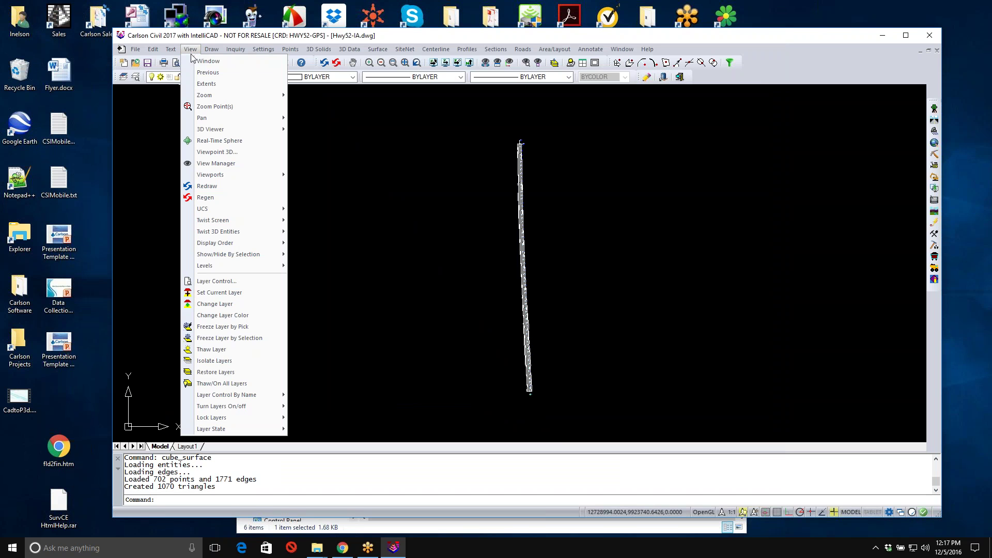
{"action": "mouse_move", "coordinate": [215, 129]}
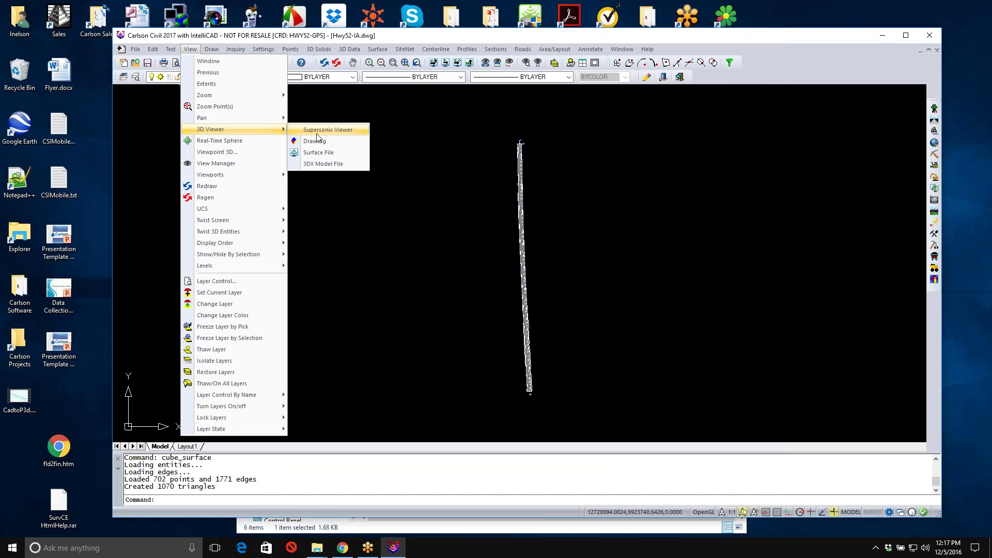
{"action": "left_click", "coordinate": [319, 152]}
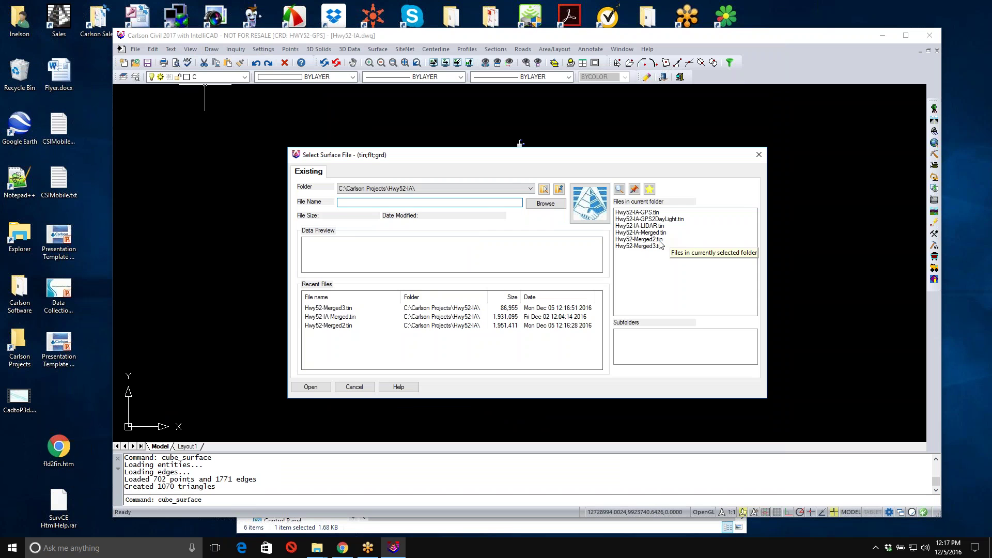
{"action": "left_click", "coordinate": [664, 239]}
{"action": "left_click", "coordinate": [311, 387]}
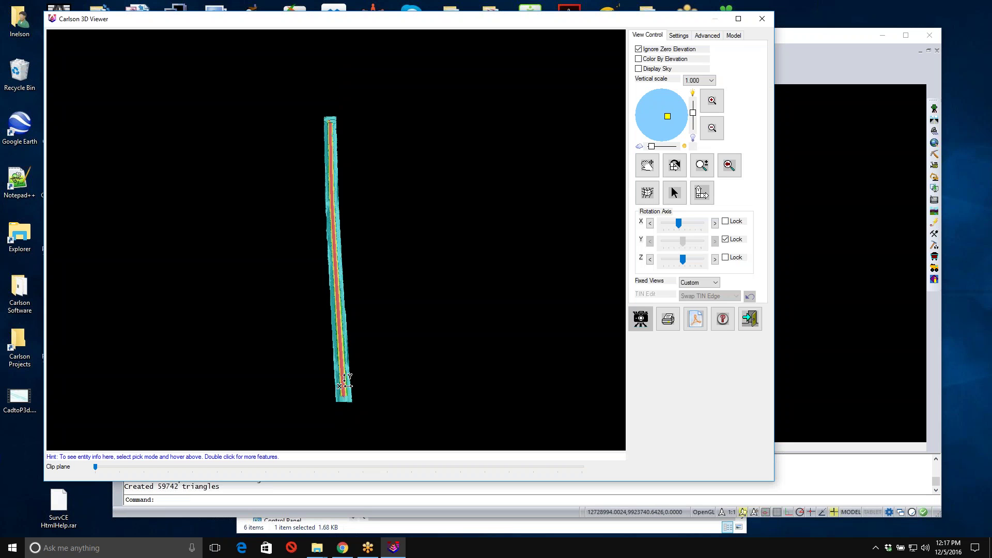
{"action": "left_click_drag", "start_coordinate": [355, 381], "coordinate": [300, 198]}
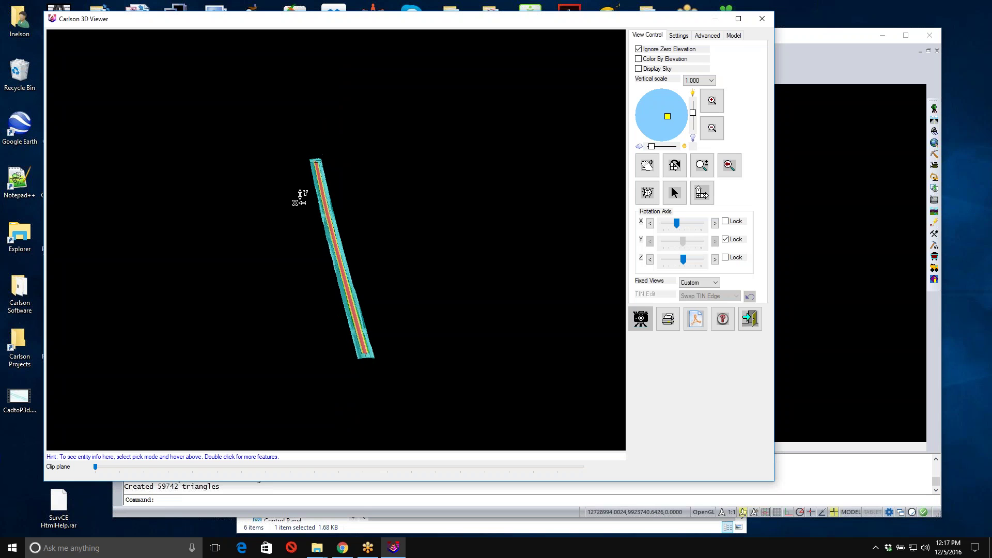
{"action": "scroll", "coordinate": [365, 294], "scroll_direction": "up", "scroll_amount": 4}
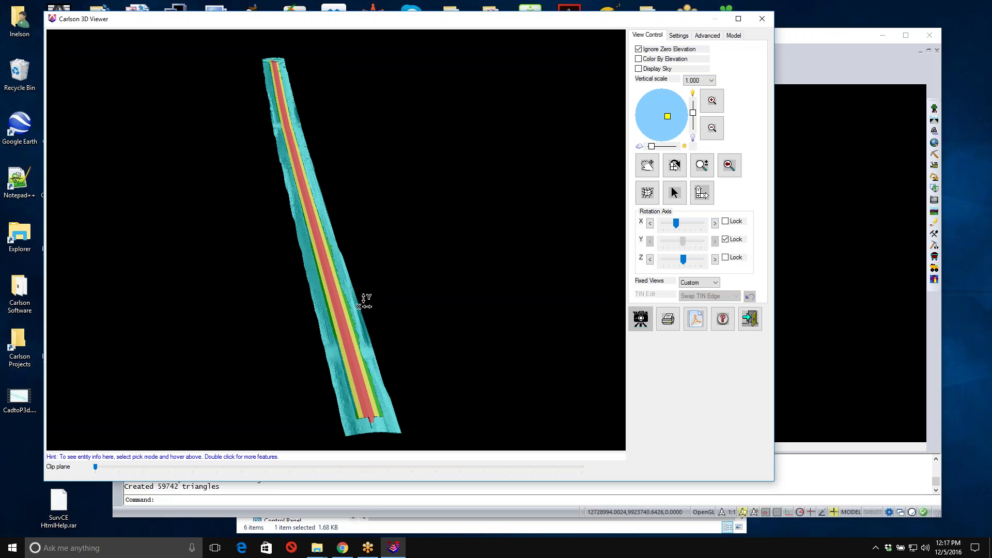
{"action": "scroll", "coordinate": [364, 302], "scroll_direction": "up", "scroll_amount": 4}
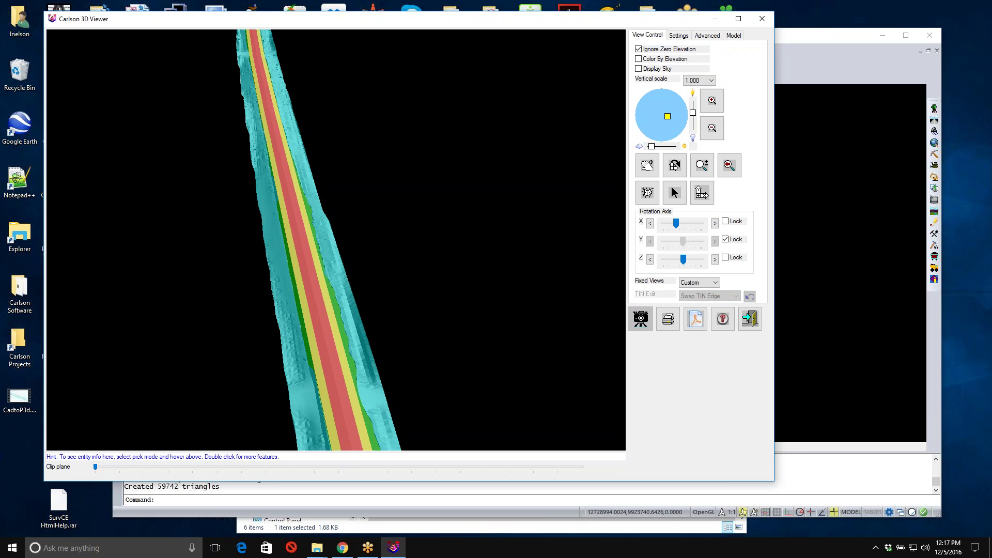
{"action": "left_click", "coordinate": [747, 320]}
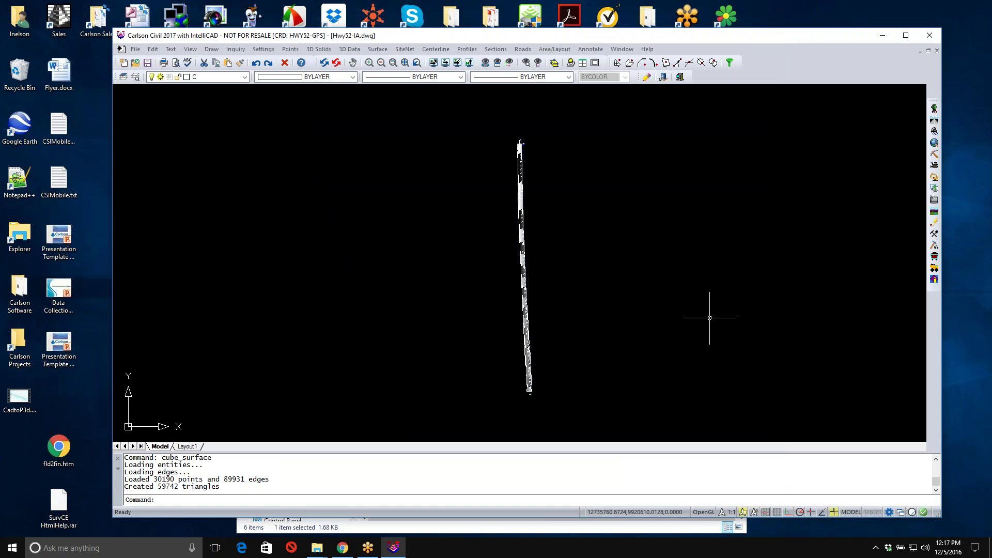